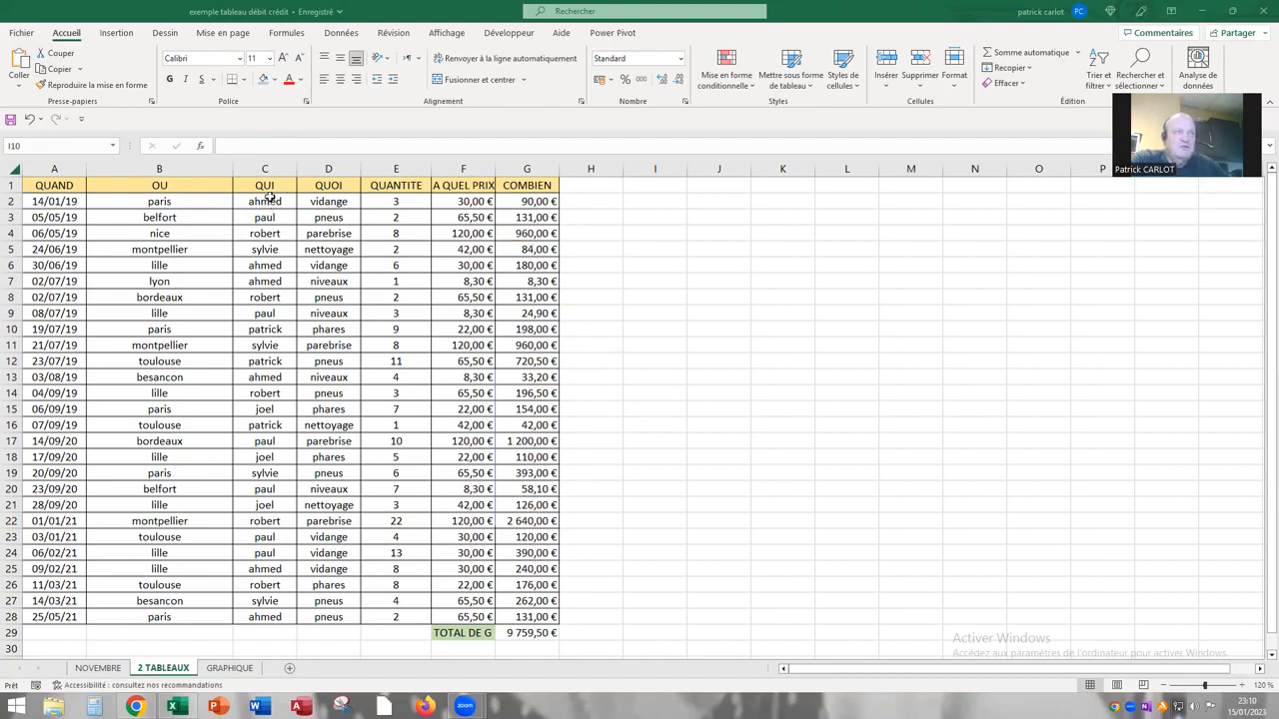
- Insert a Pareto chart from the QUI (C2:C28) and COMBIEN (G2:G28) data and move it beside the table, starting around row 2
click(266, 201)
drag(264, 241, 253, 617)
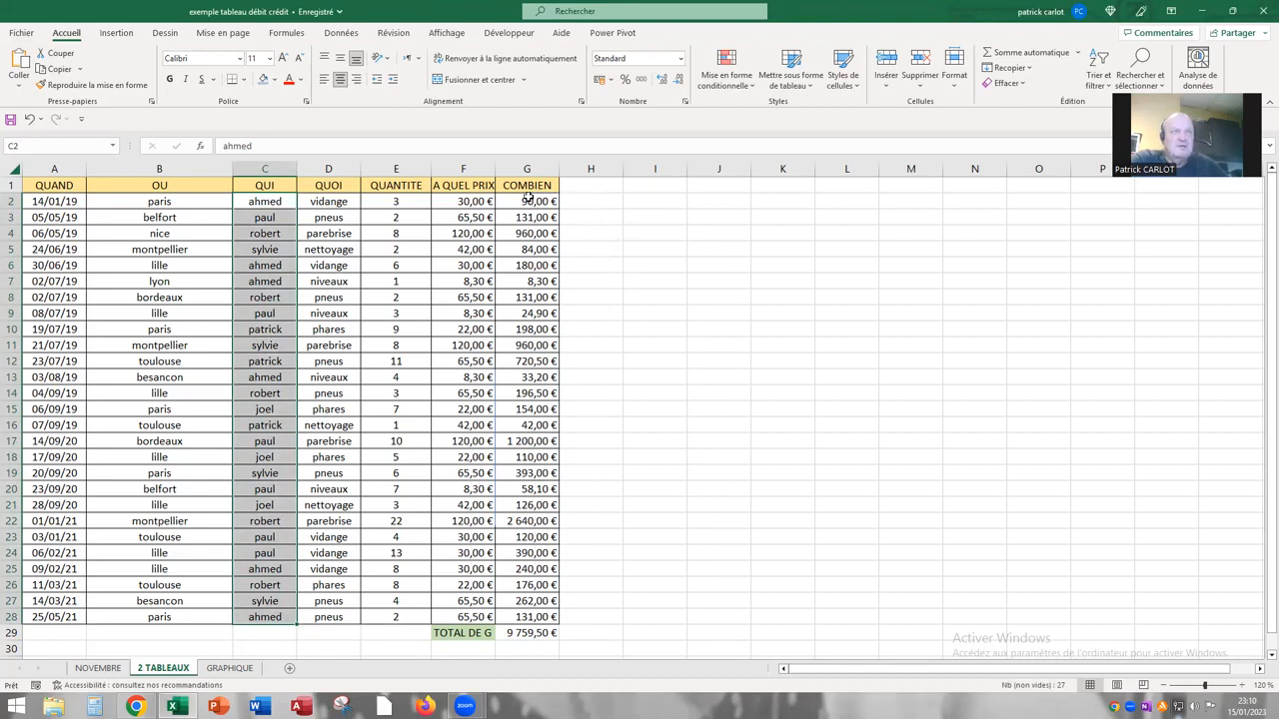
drag(525, 201, 527, 617)
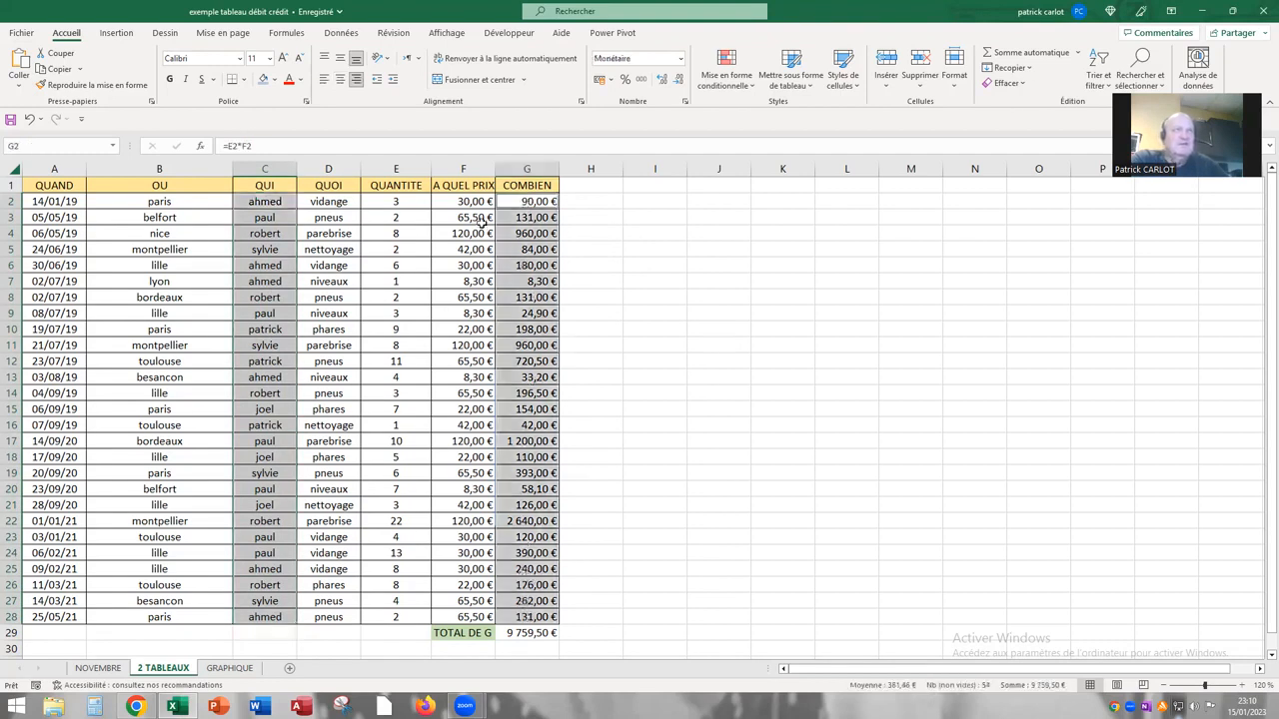
click(116, 33)
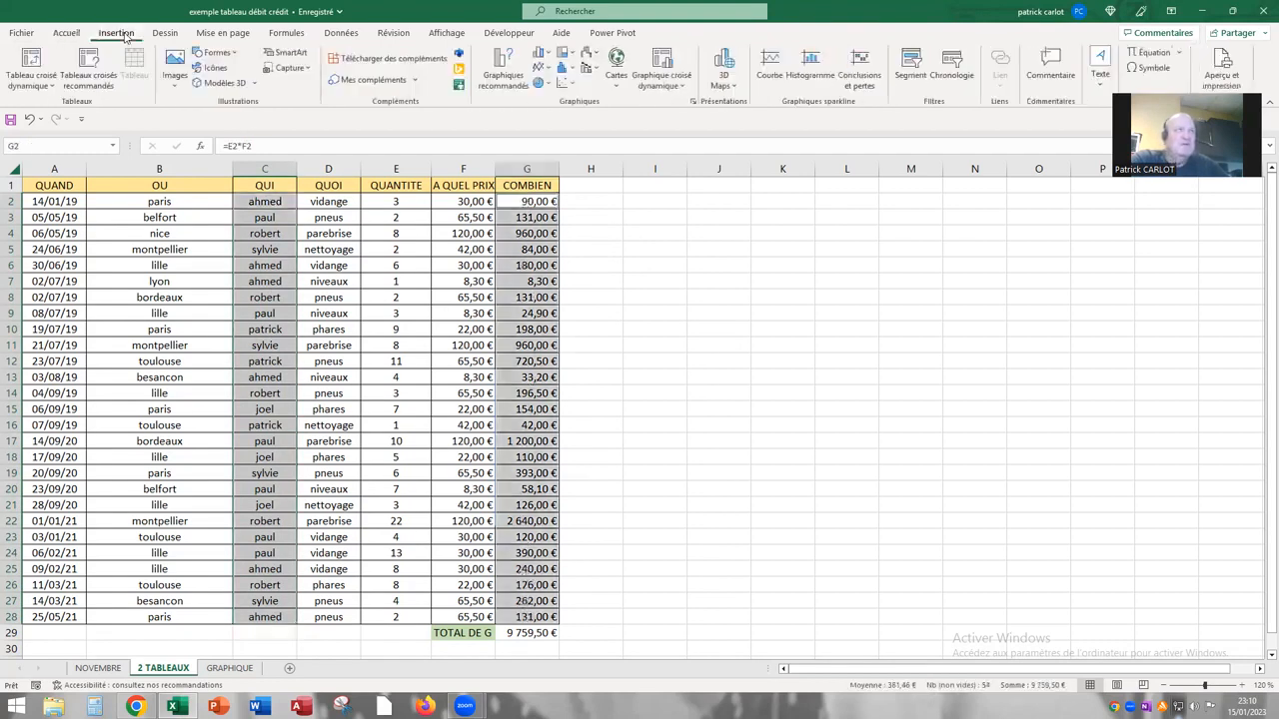
click(567, 68)
click(627, 133)
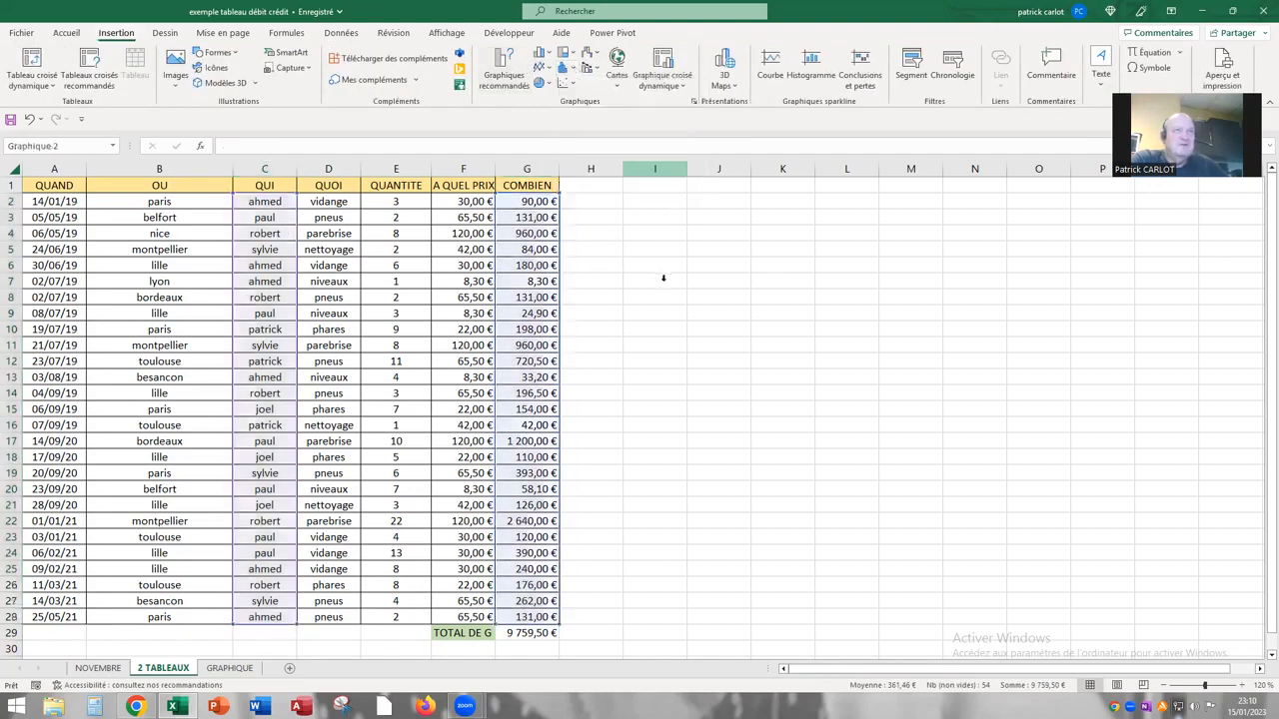
drag(612, 304, 885, 201)
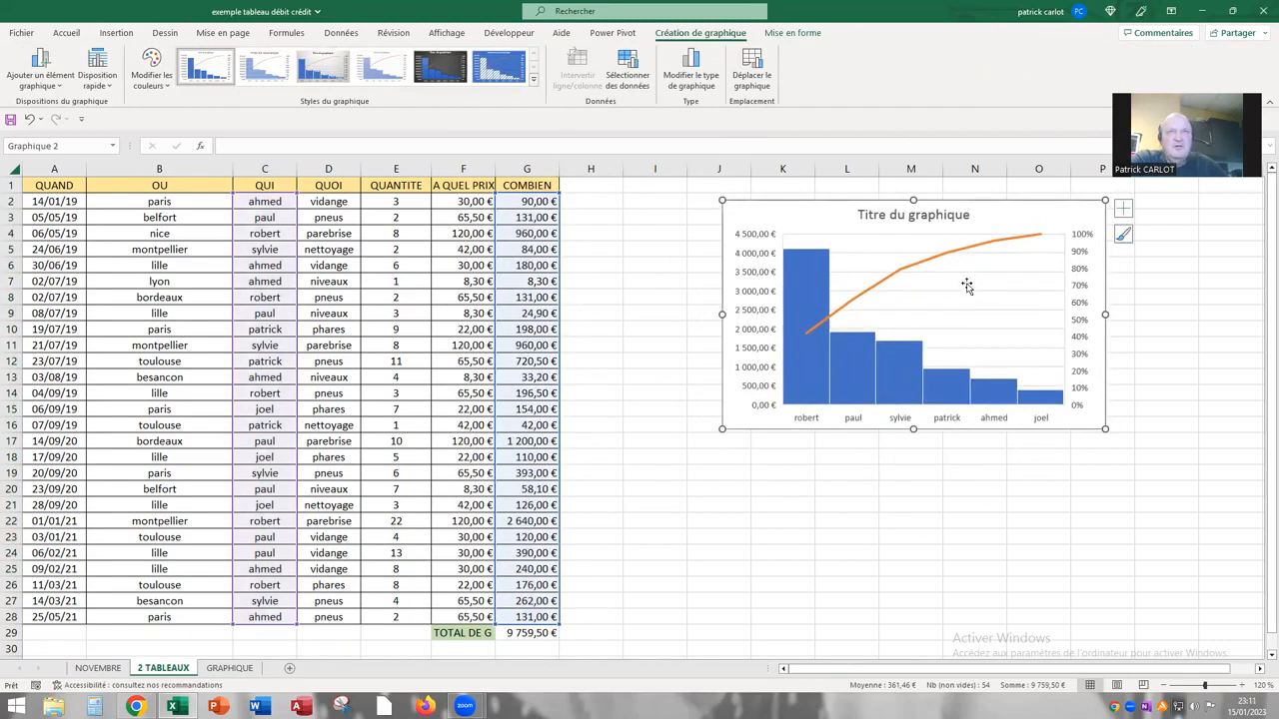
- Draw a horizontal line about 5.2 cm long on the chart from the 80% axis mark to the cumulative curve
click(117, 34)
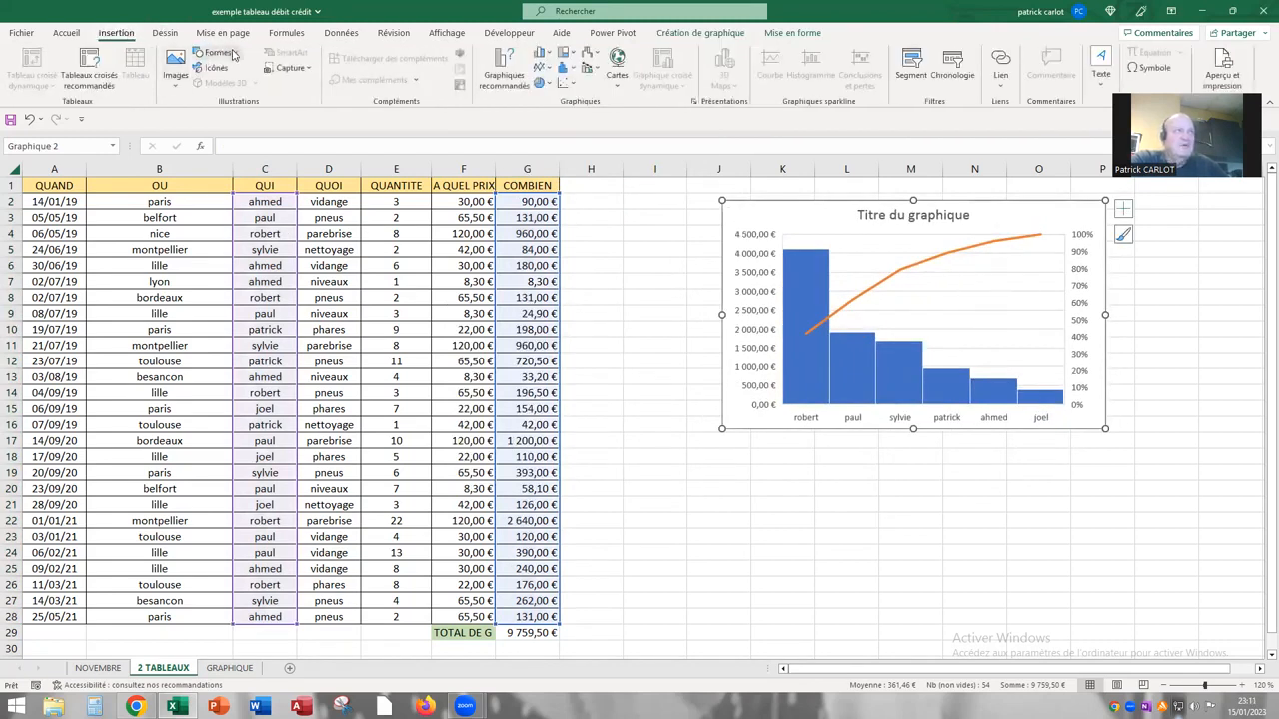
click(232, 55)
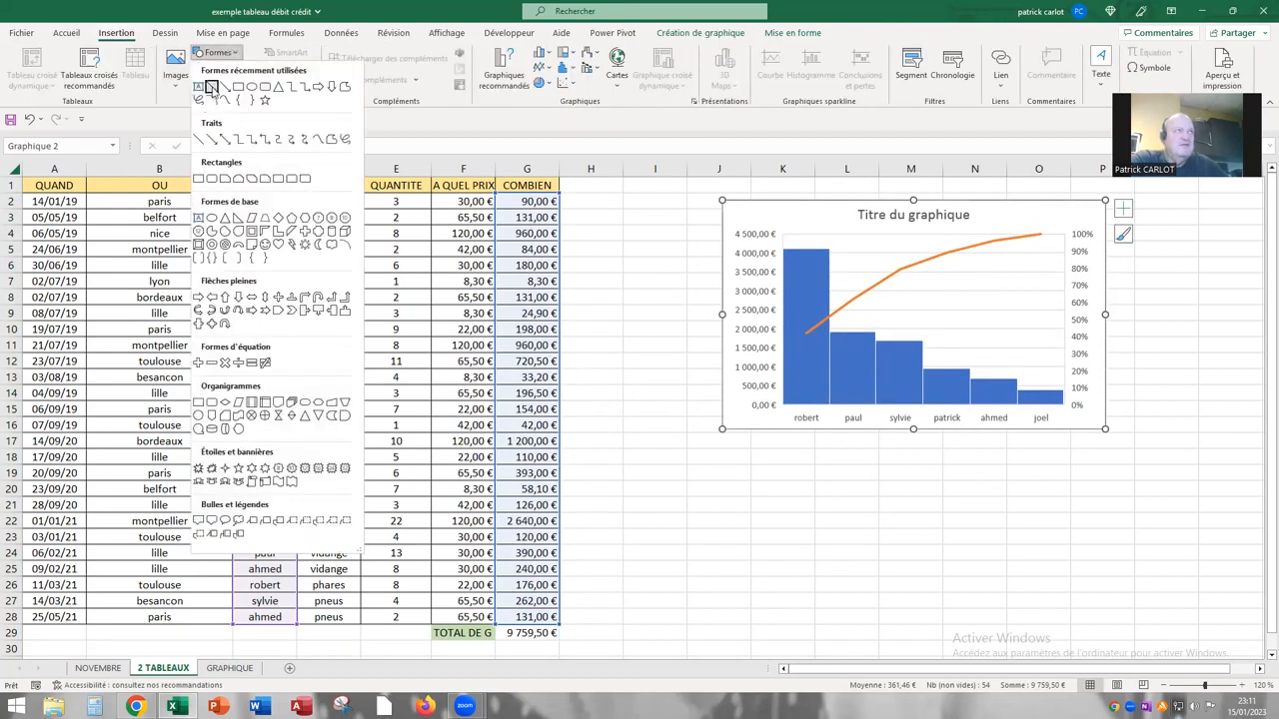
click(211, 88)
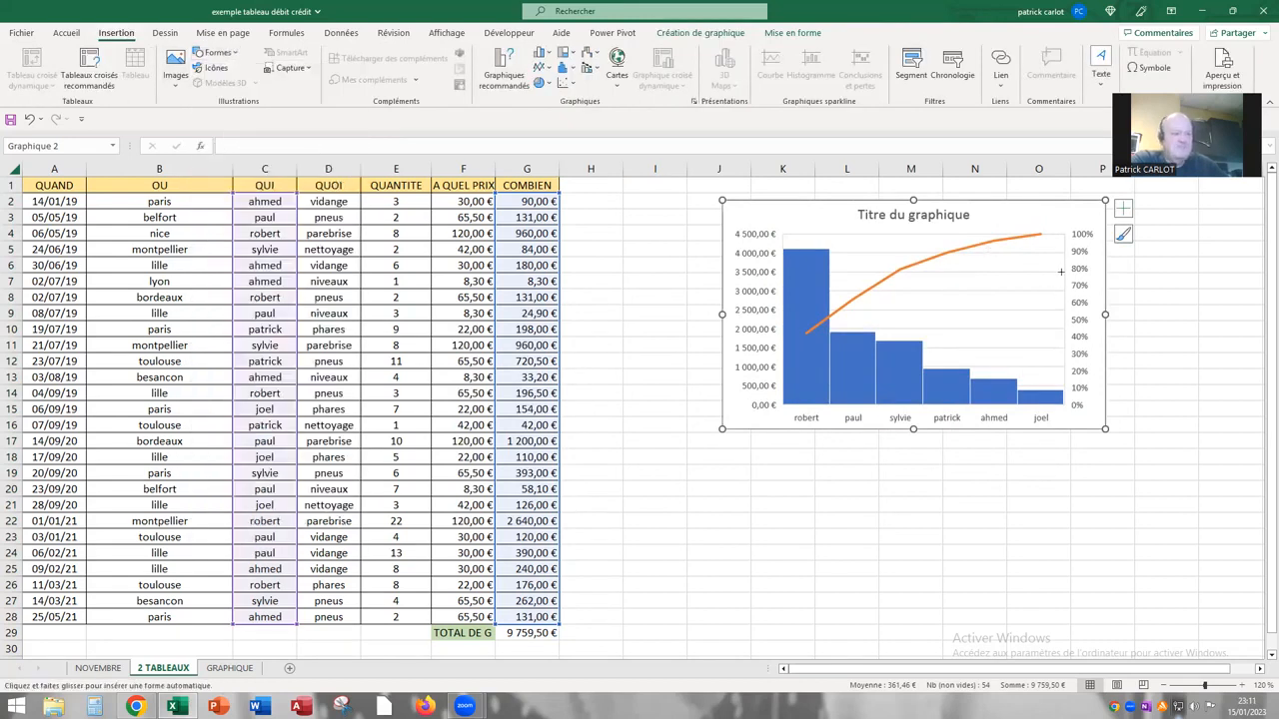
drag(1063, 269, 899, 270)
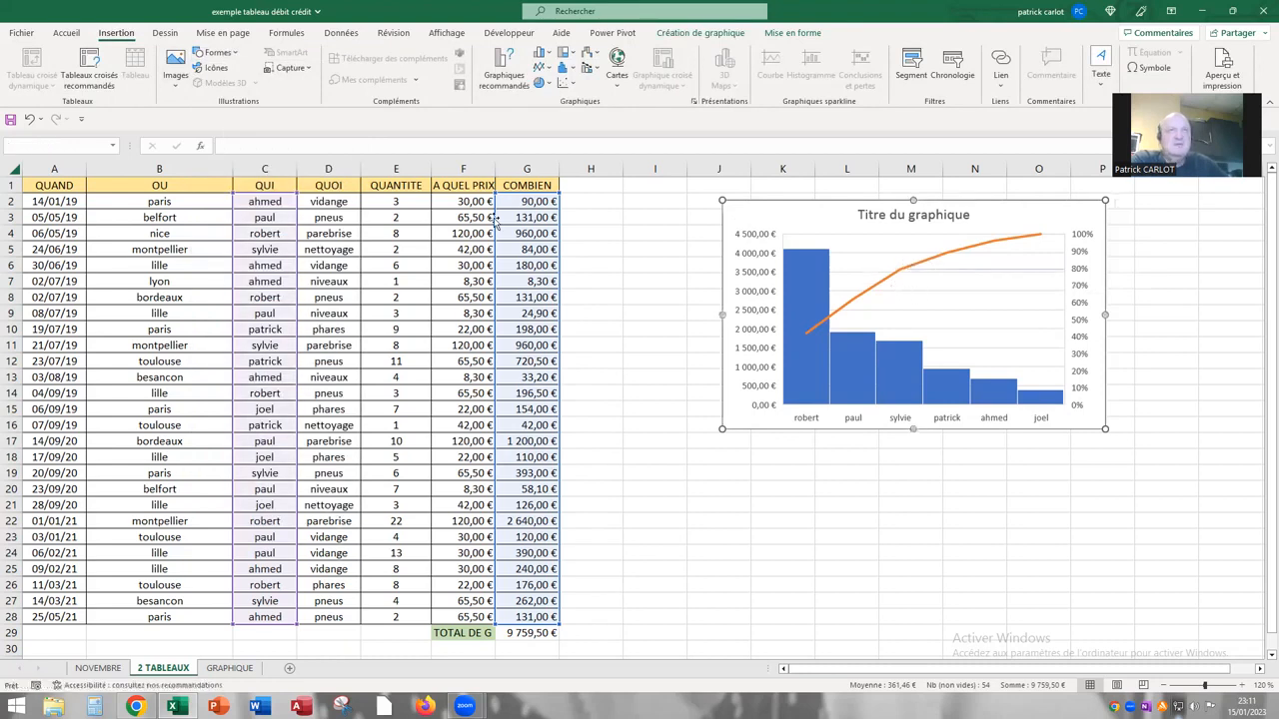
- Draw a vertical line about 6.7 cm long from the curve's 80% point down past the chart's category axis
click(118, 34)
click(220, 53)
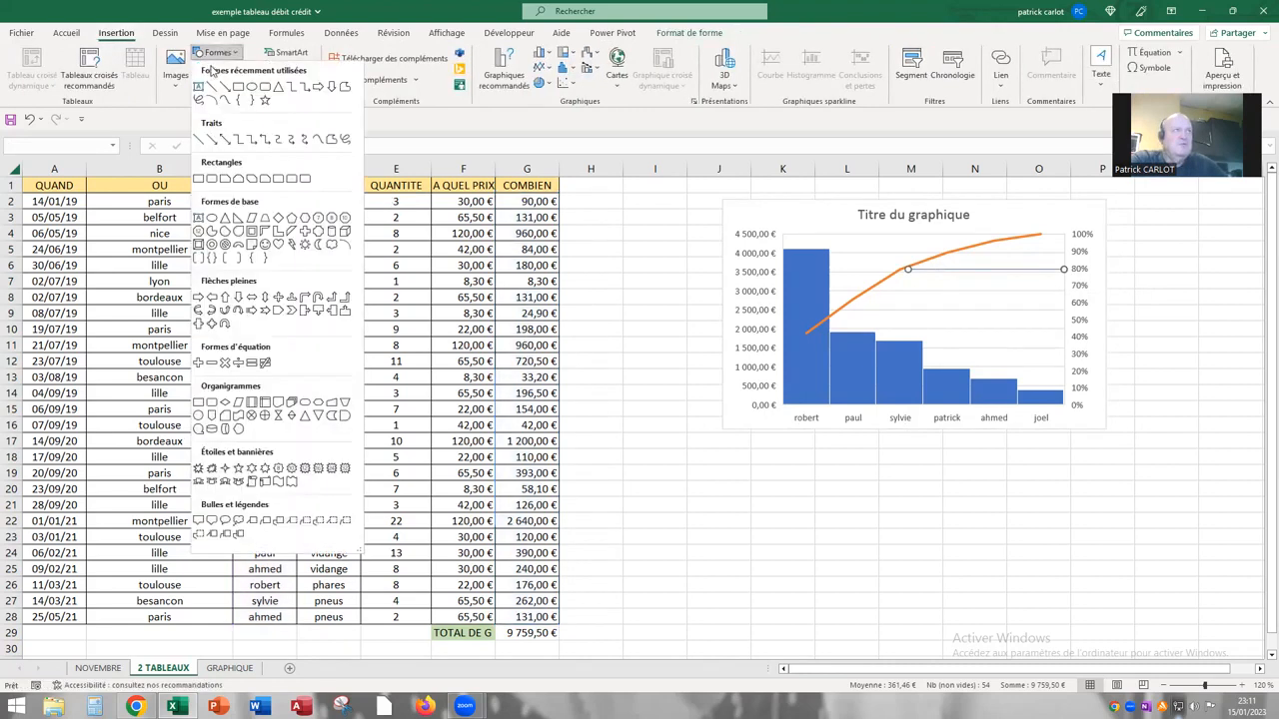
click(212, 90)
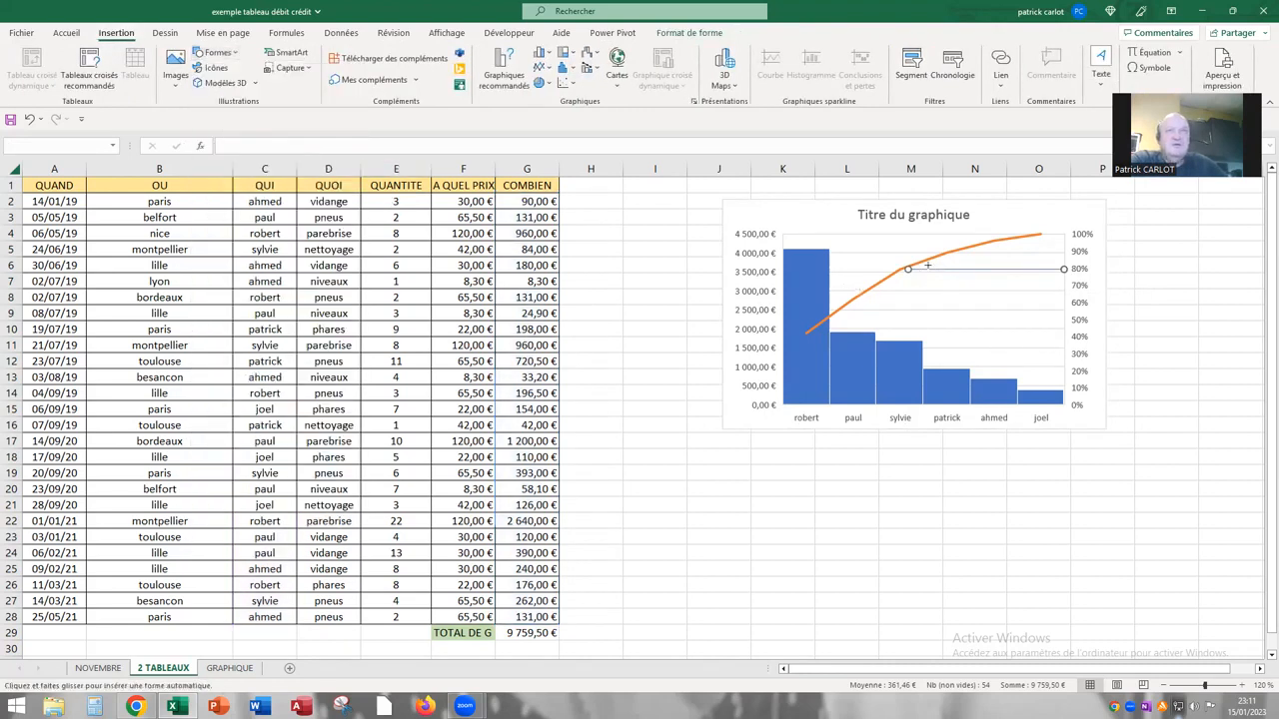
drag(907, 271, 908, 478)
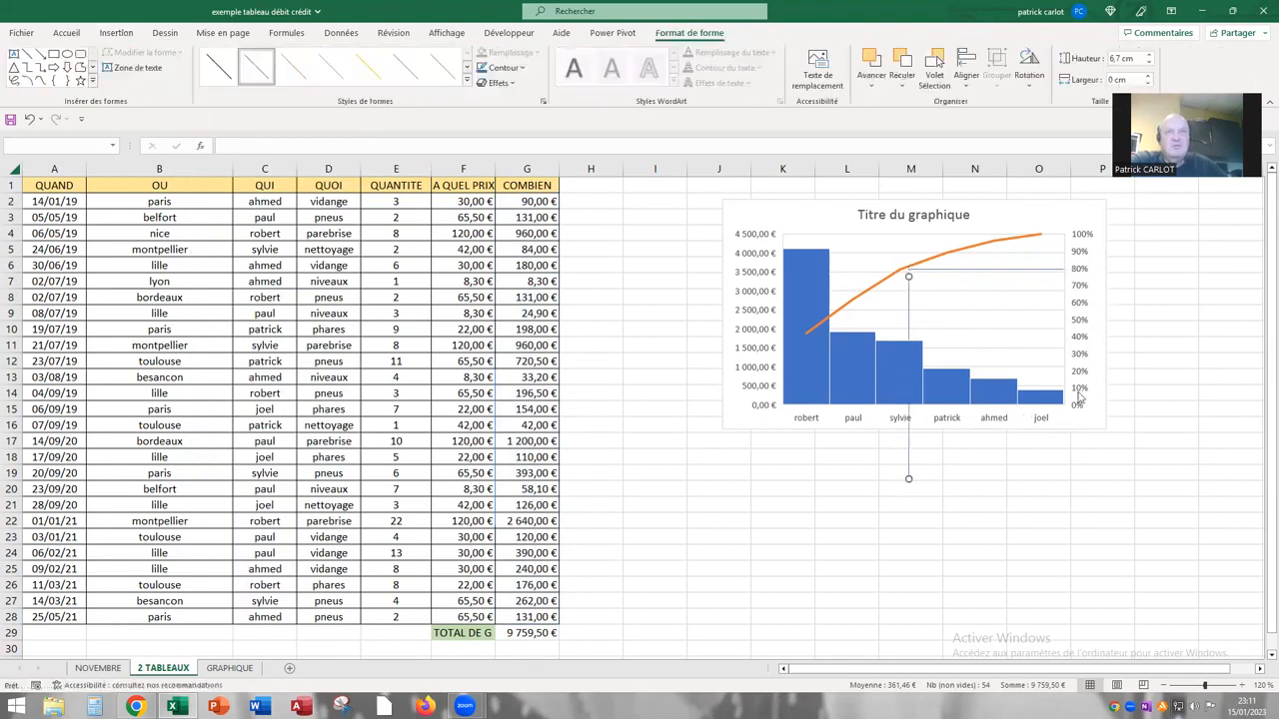
- Delete the horizontal and vertical guide lines from the Pareto chart
click(1041, 443)
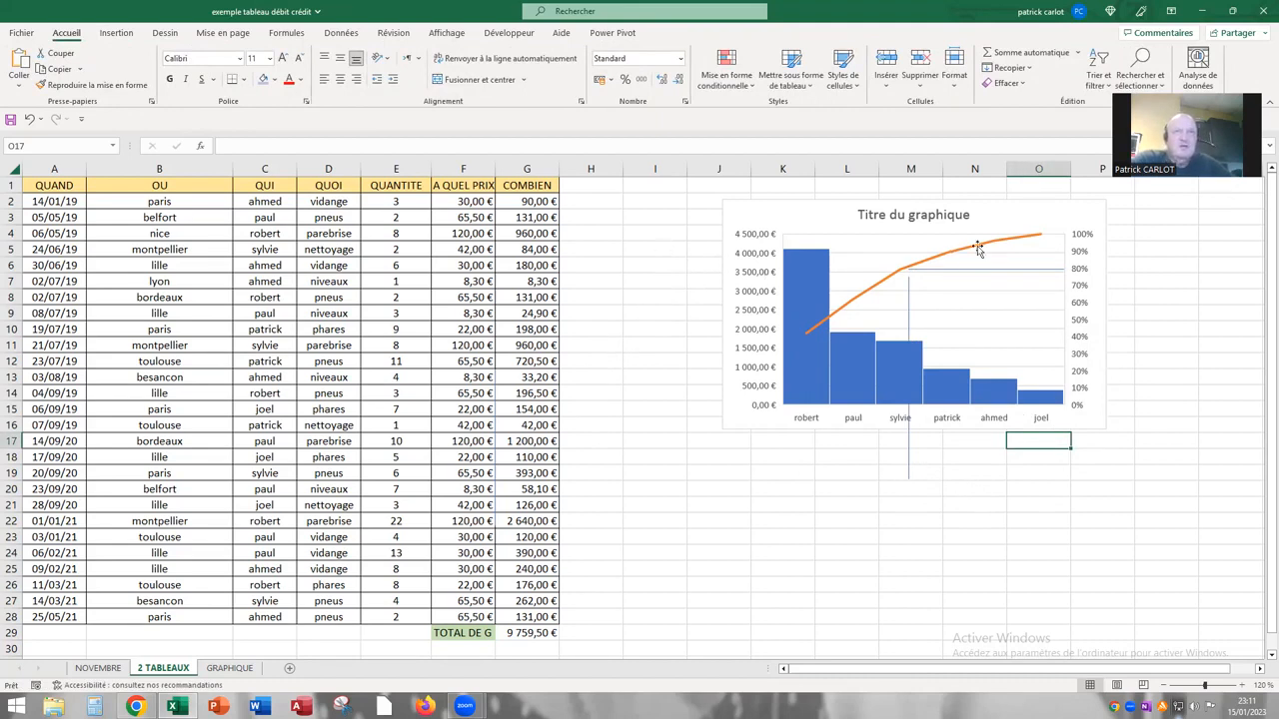
click(953, 269)
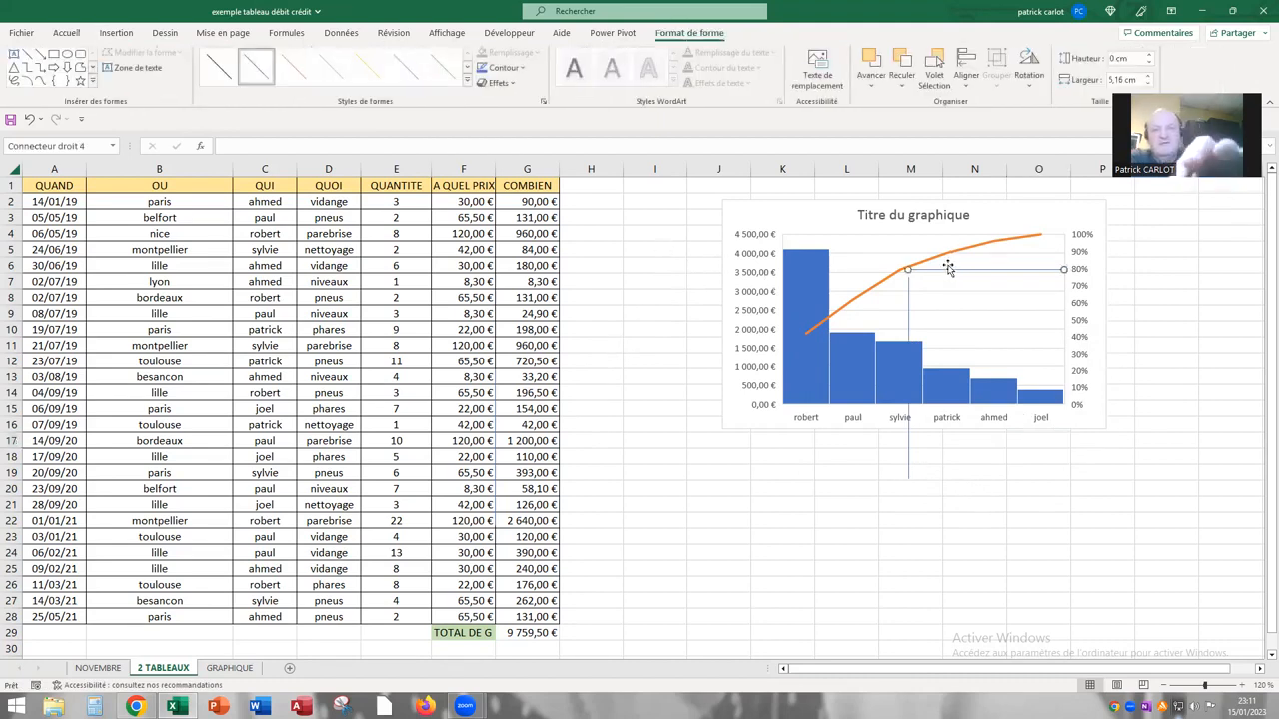
key(Delete)
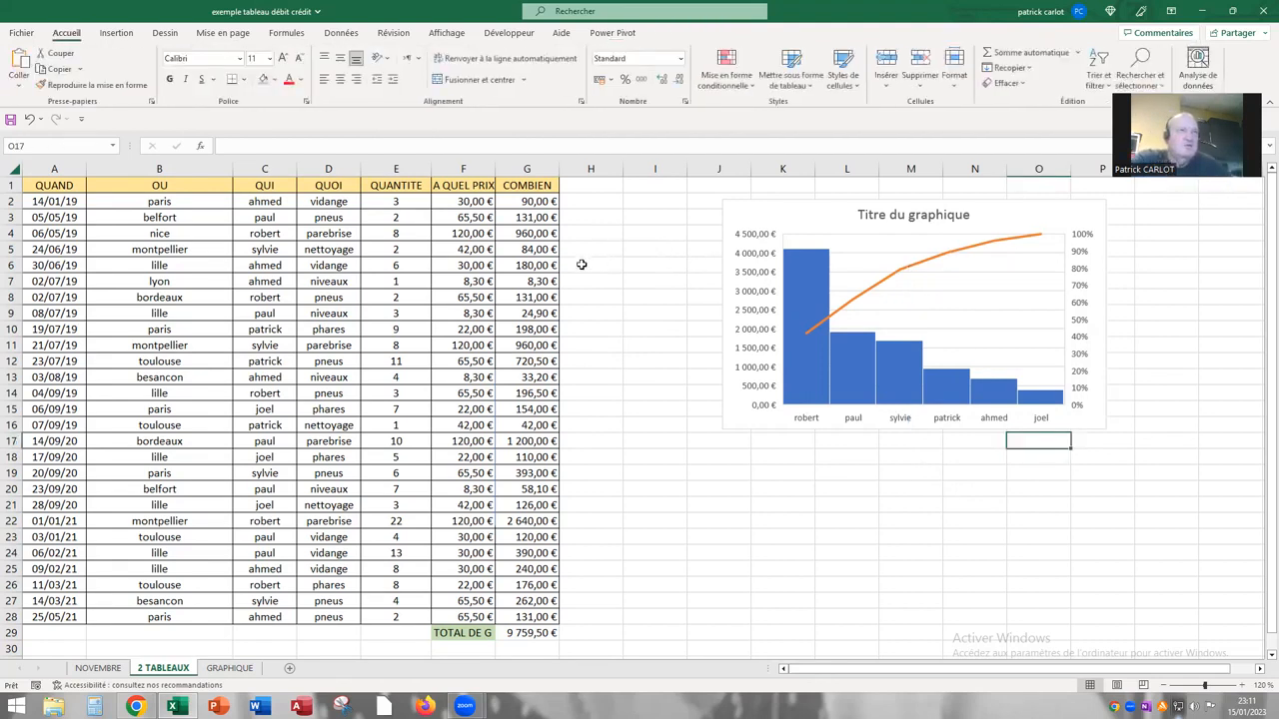
- Add filters to the table and filter the QUI column to the three people with the tallest bars in the chart
click(269, 237)
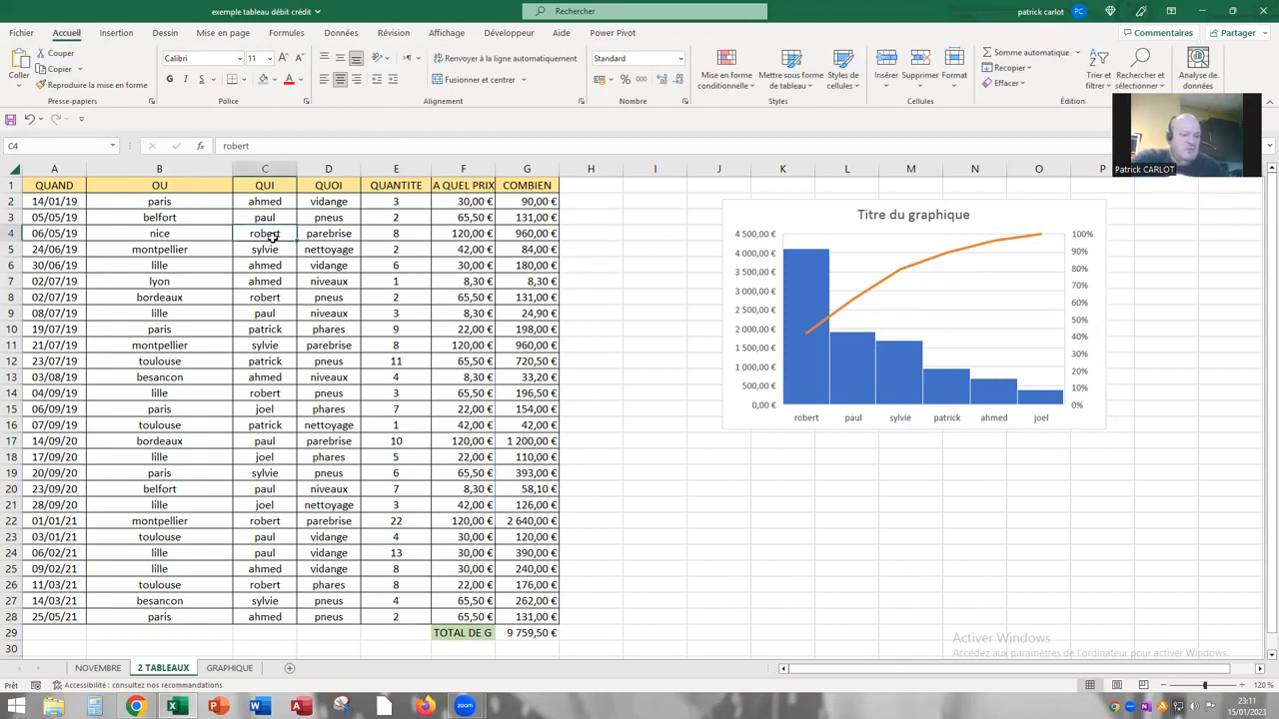
key(ctrl+shift+l)
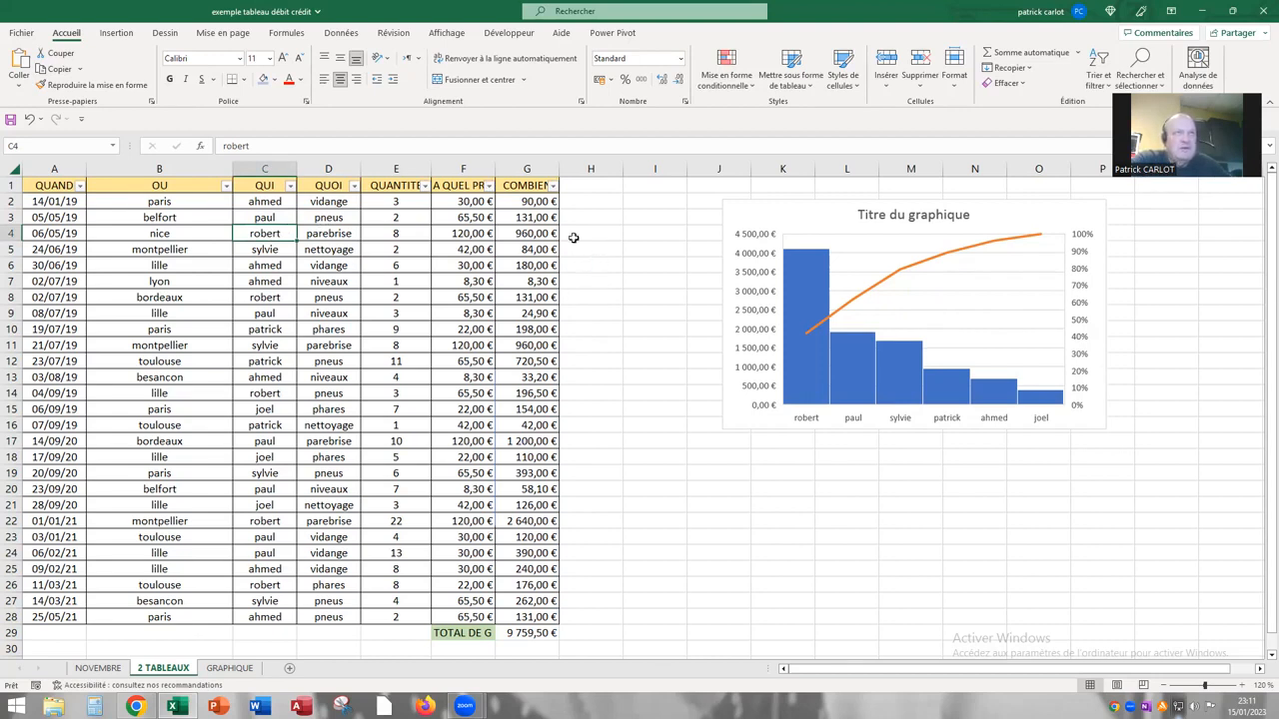
click(290, 187)
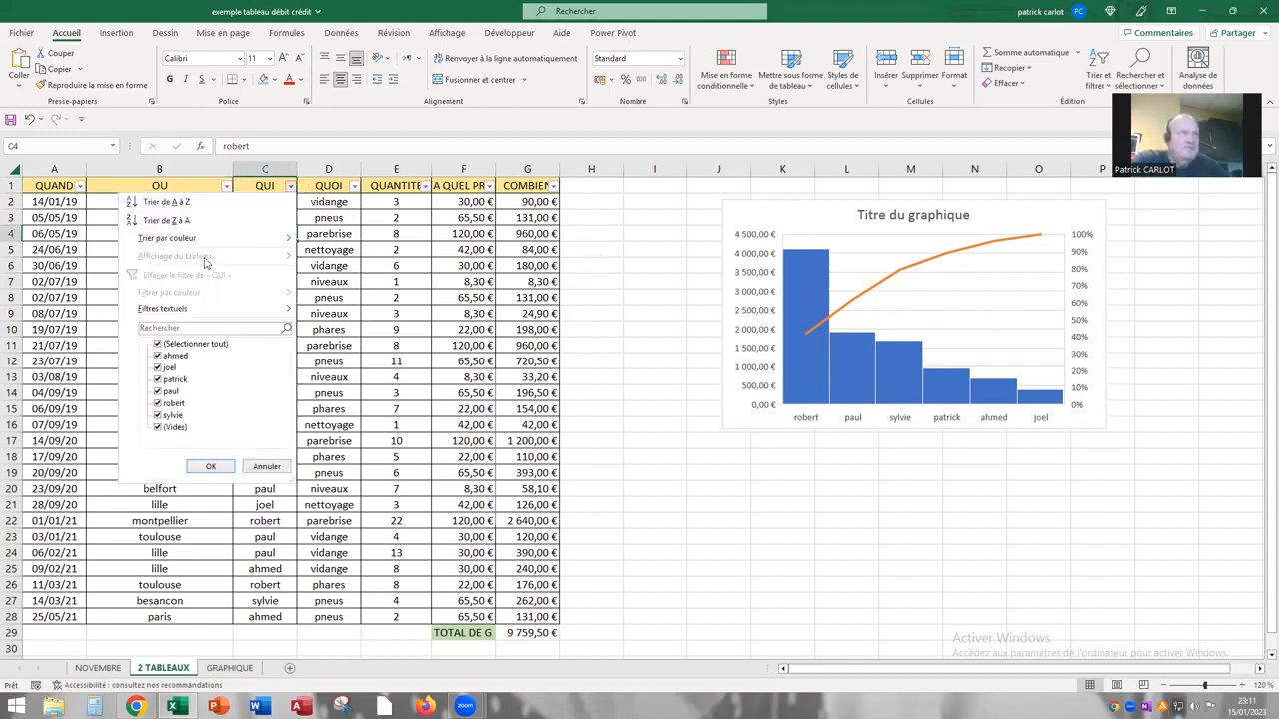
click(180, 344)
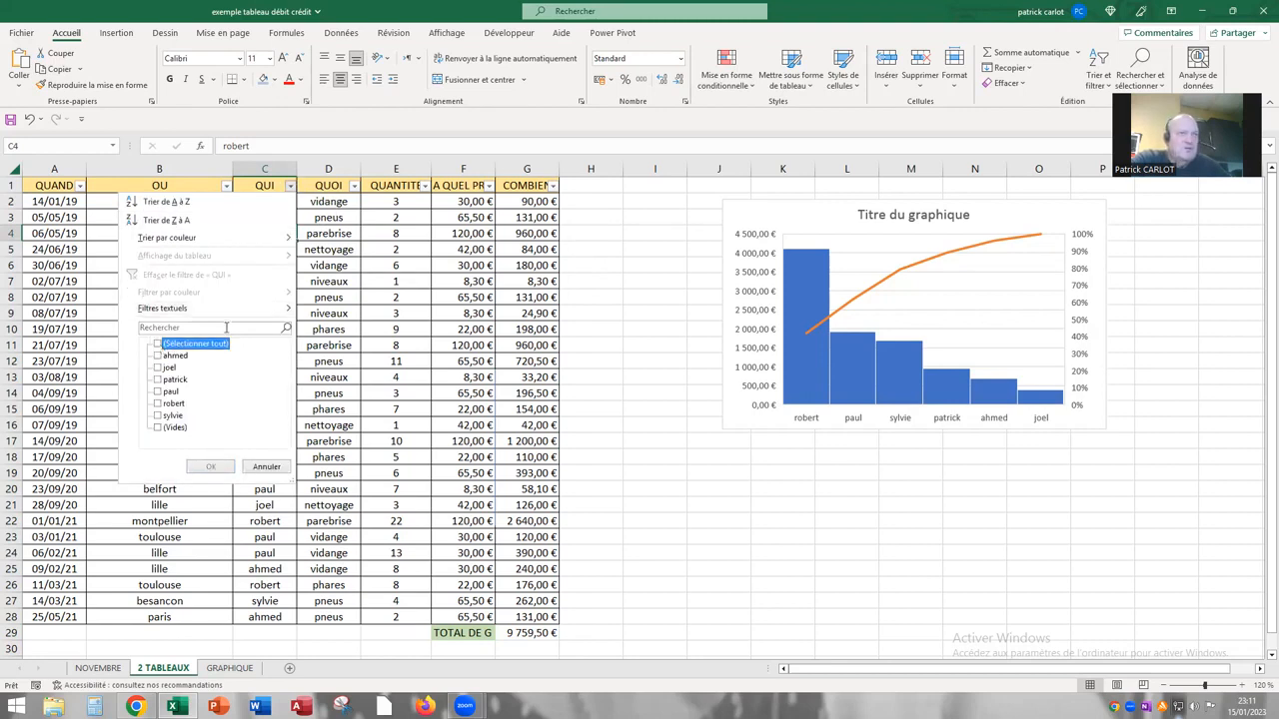
click(158, 404)
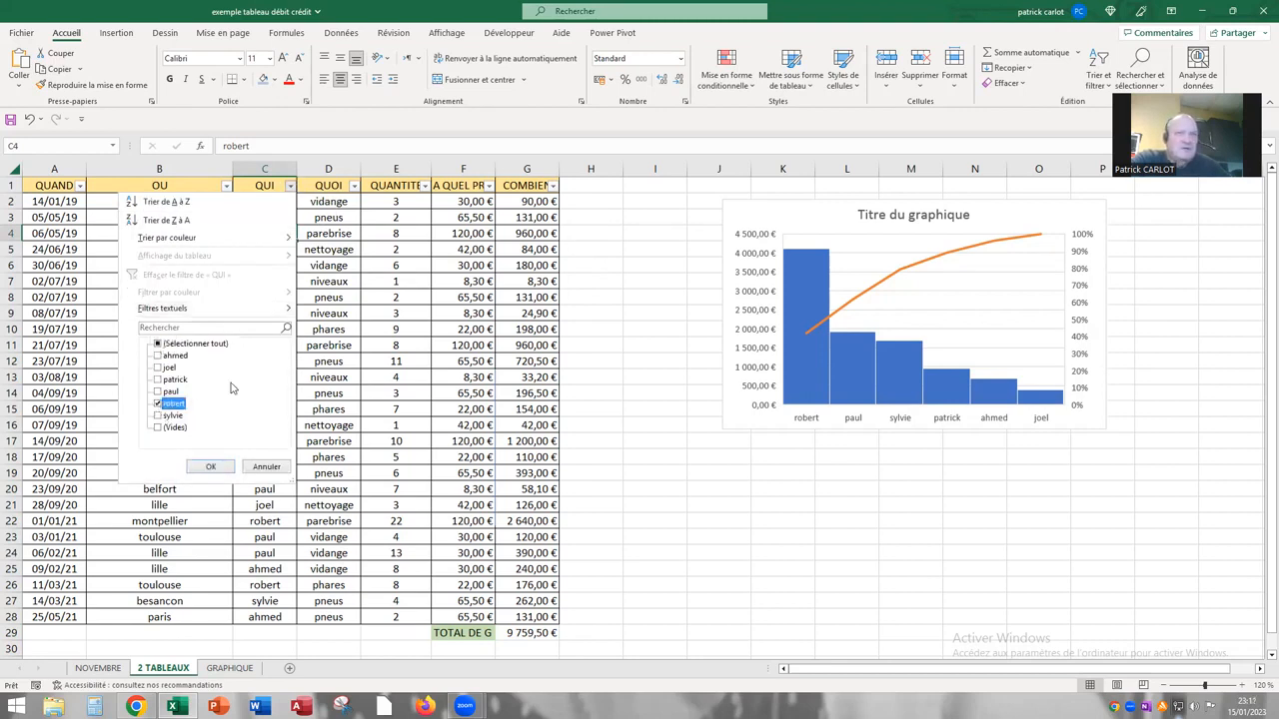
click(157, 393)
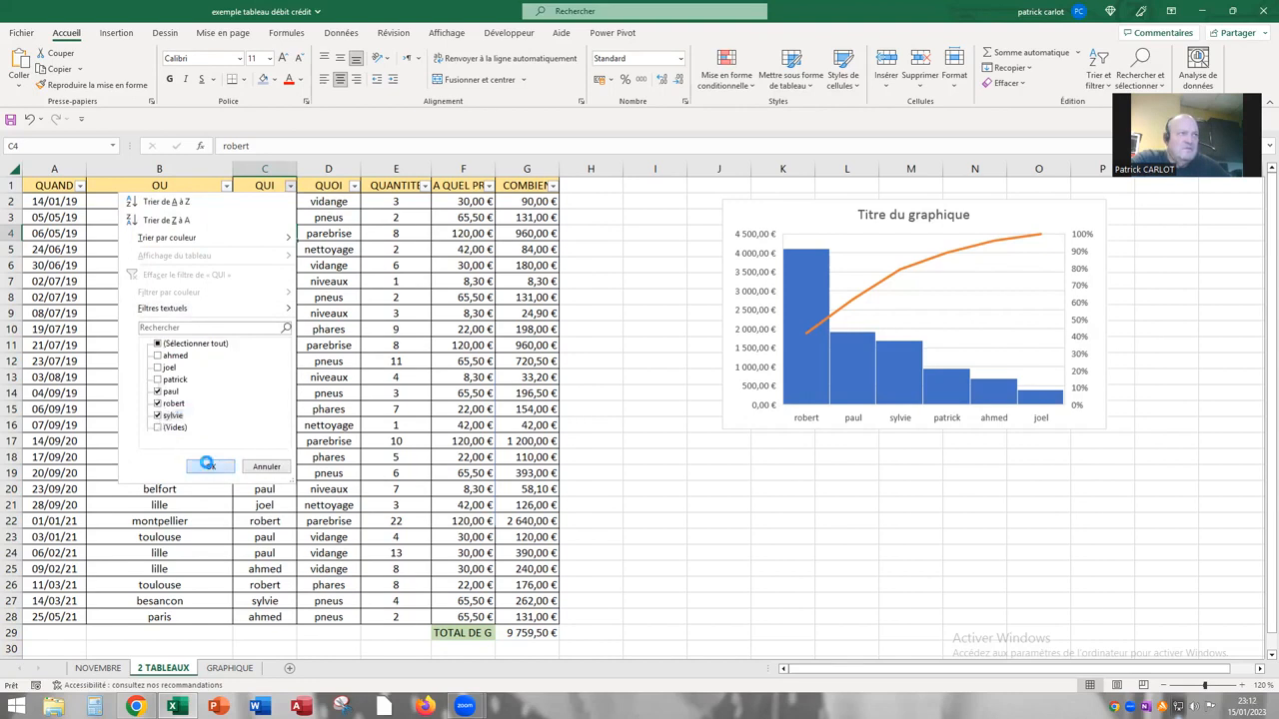
click(208, 466)
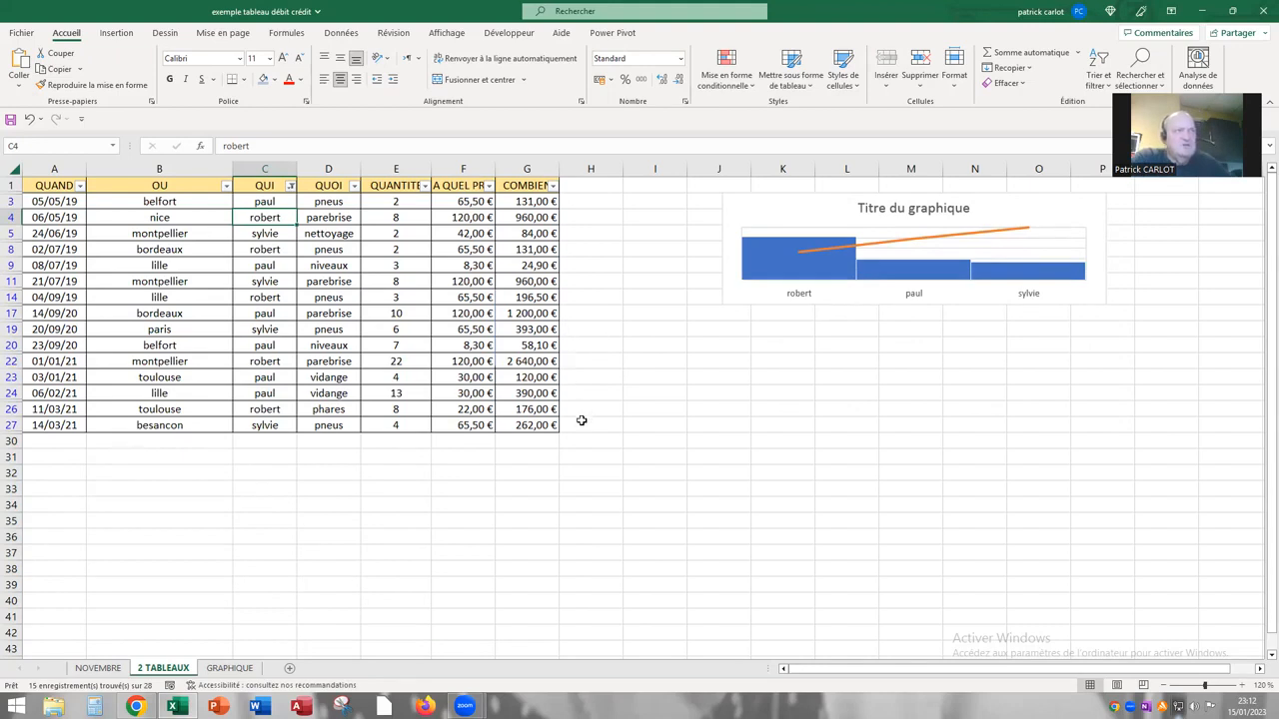
- Subtotal the visible COMBIEN amounts in G30 with =SOUS.TOTAL(9;G3:G27)
click(536, 441)
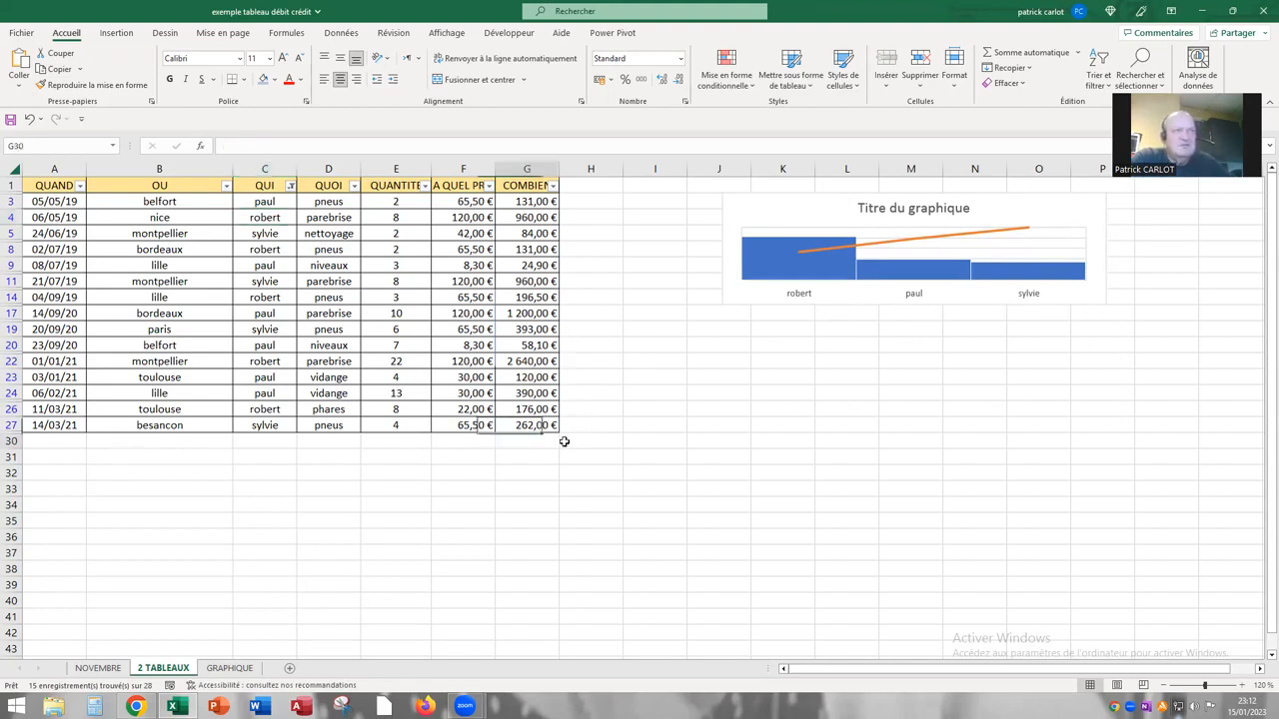
key(alt+equal)
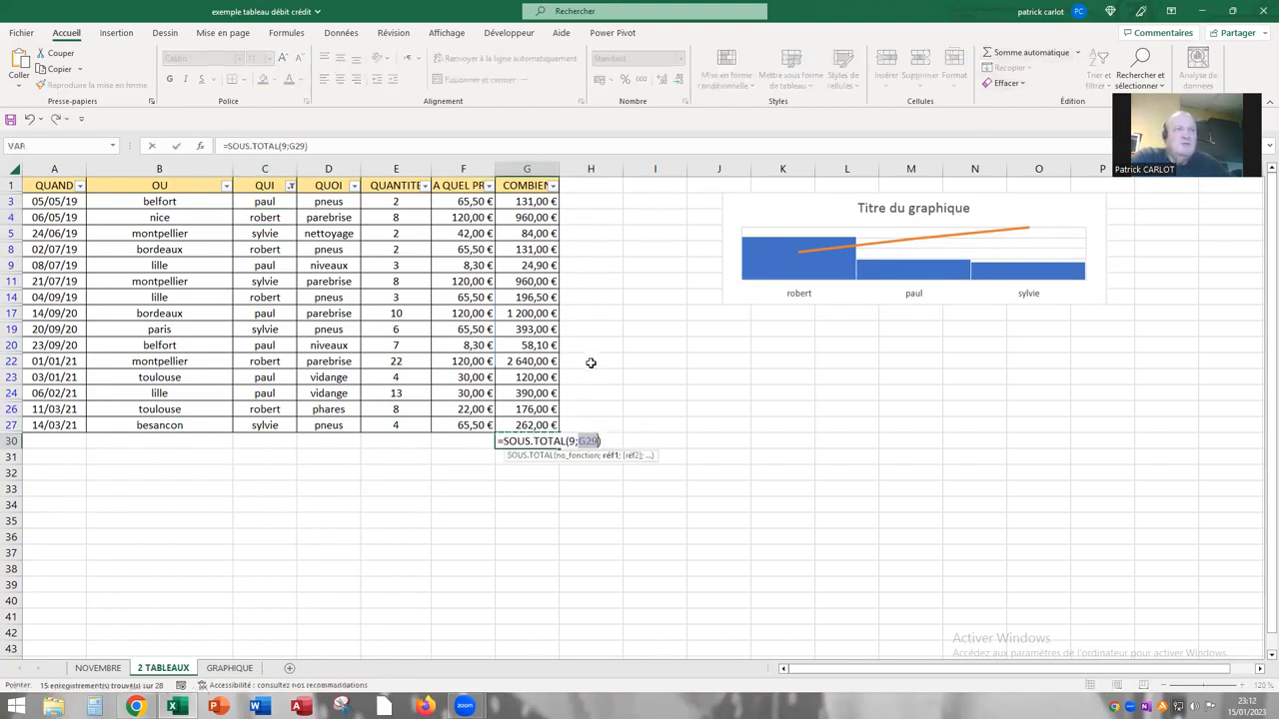
drag(526, 201, 540, 425)
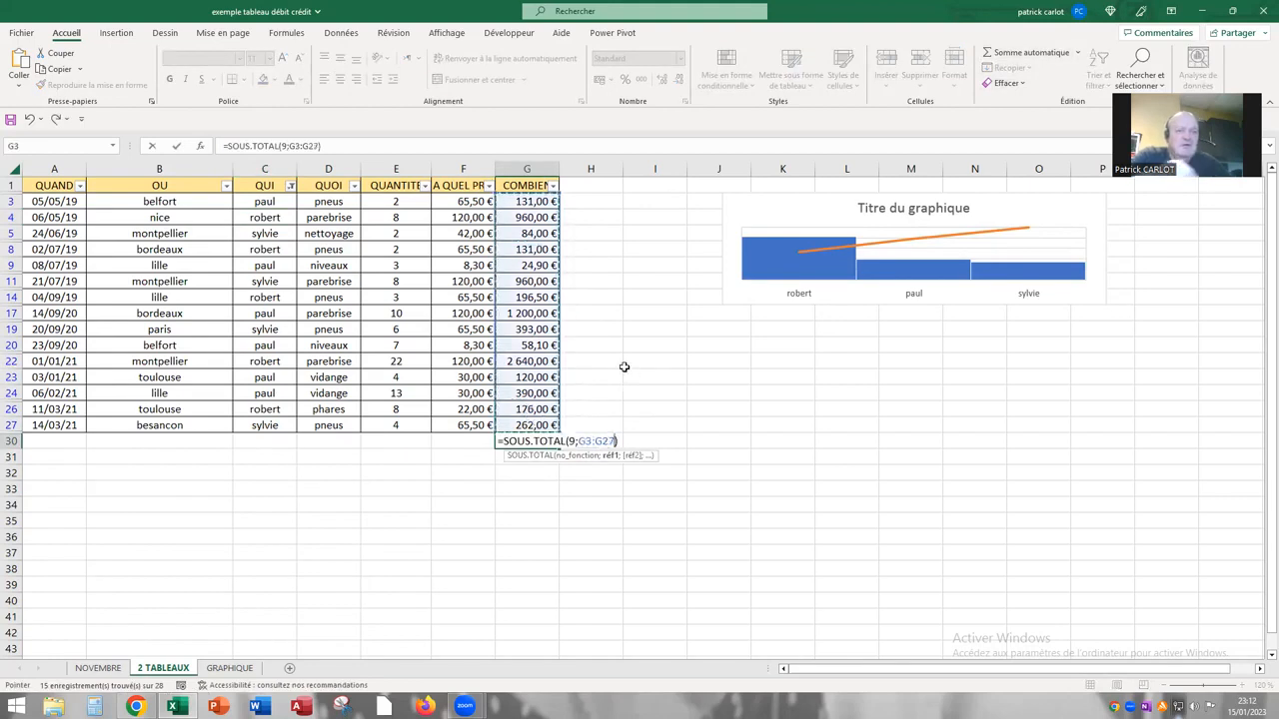
key(Return)
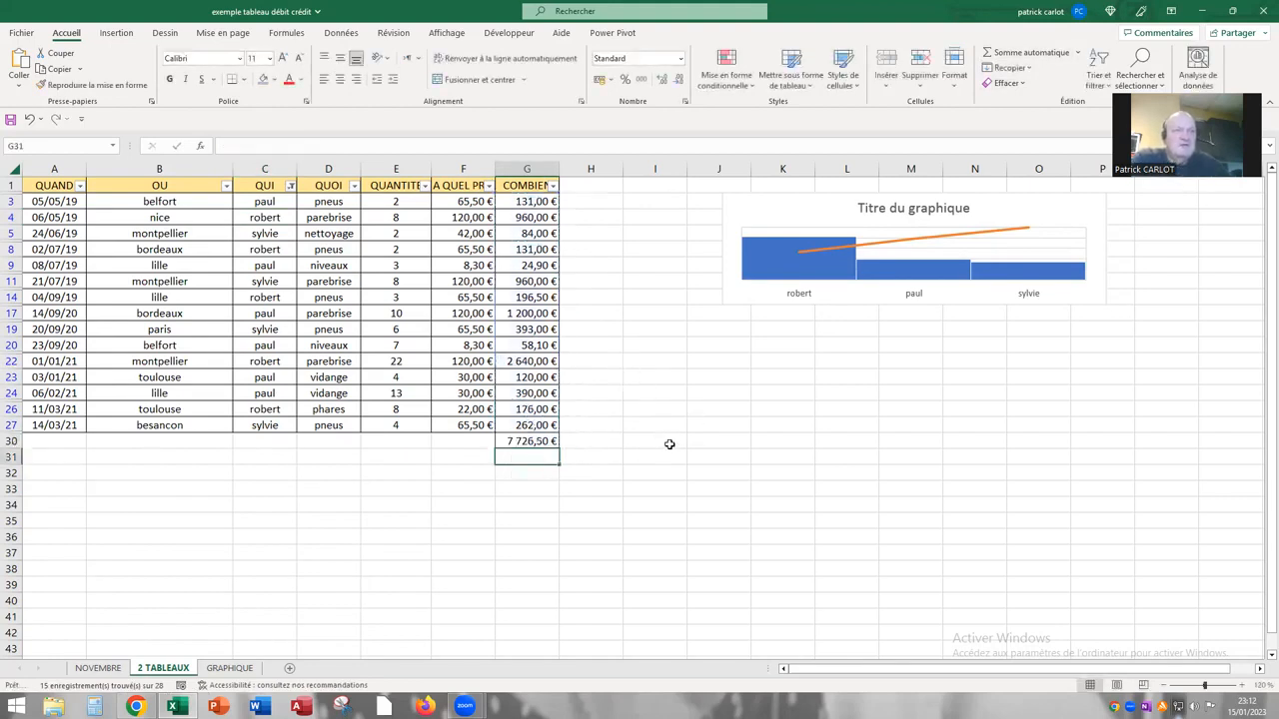
click(670, 444)
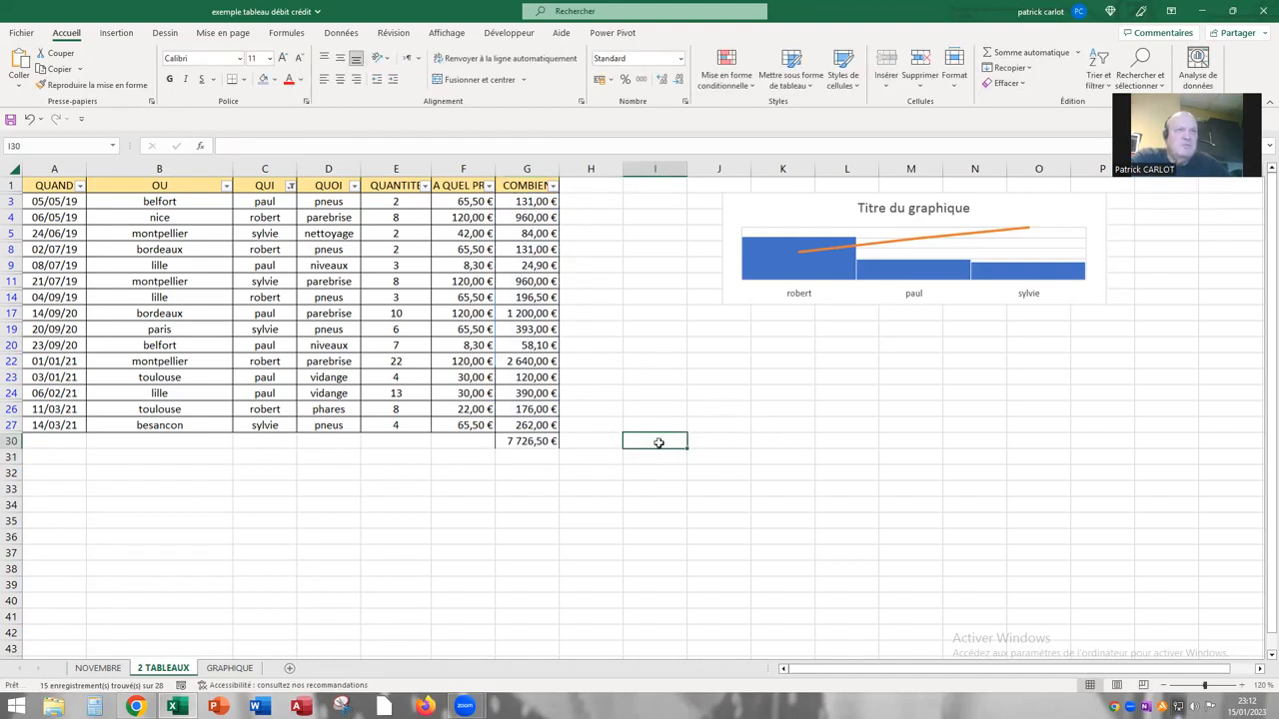
- Copy the subtotal in G30 and paste it as a value only into J20
click(520, 437)
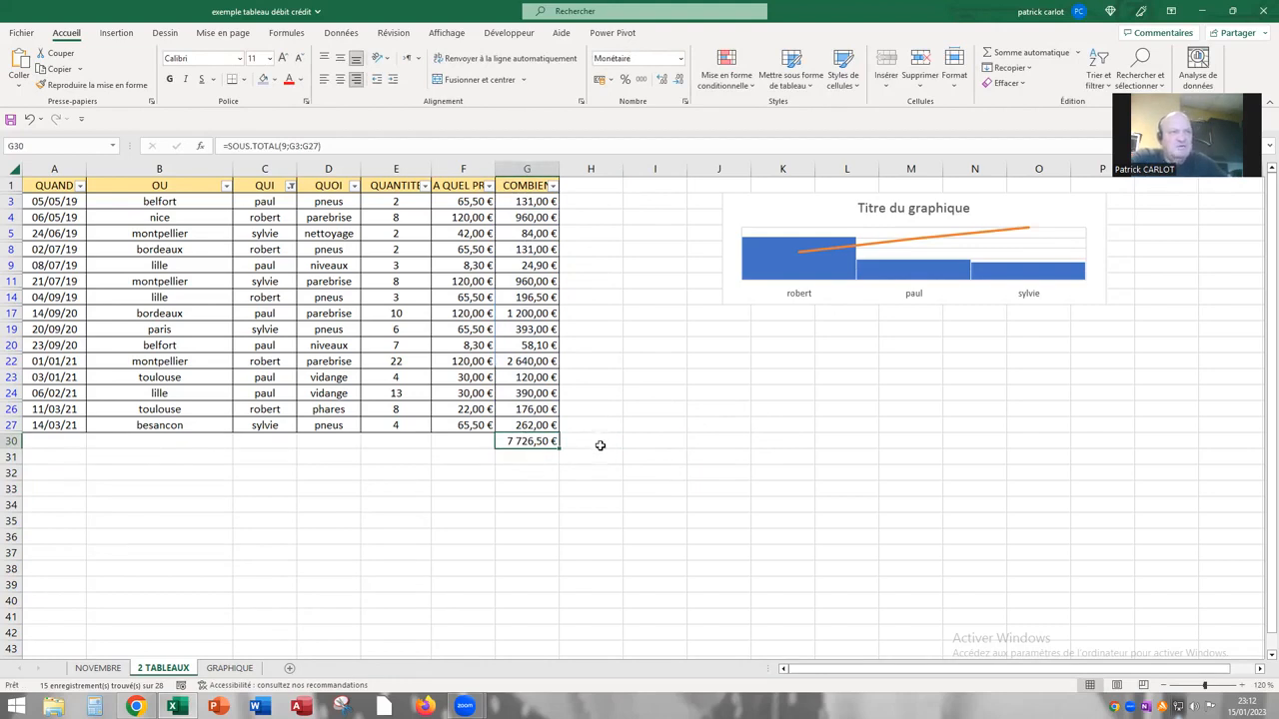
right_click(528, 440)
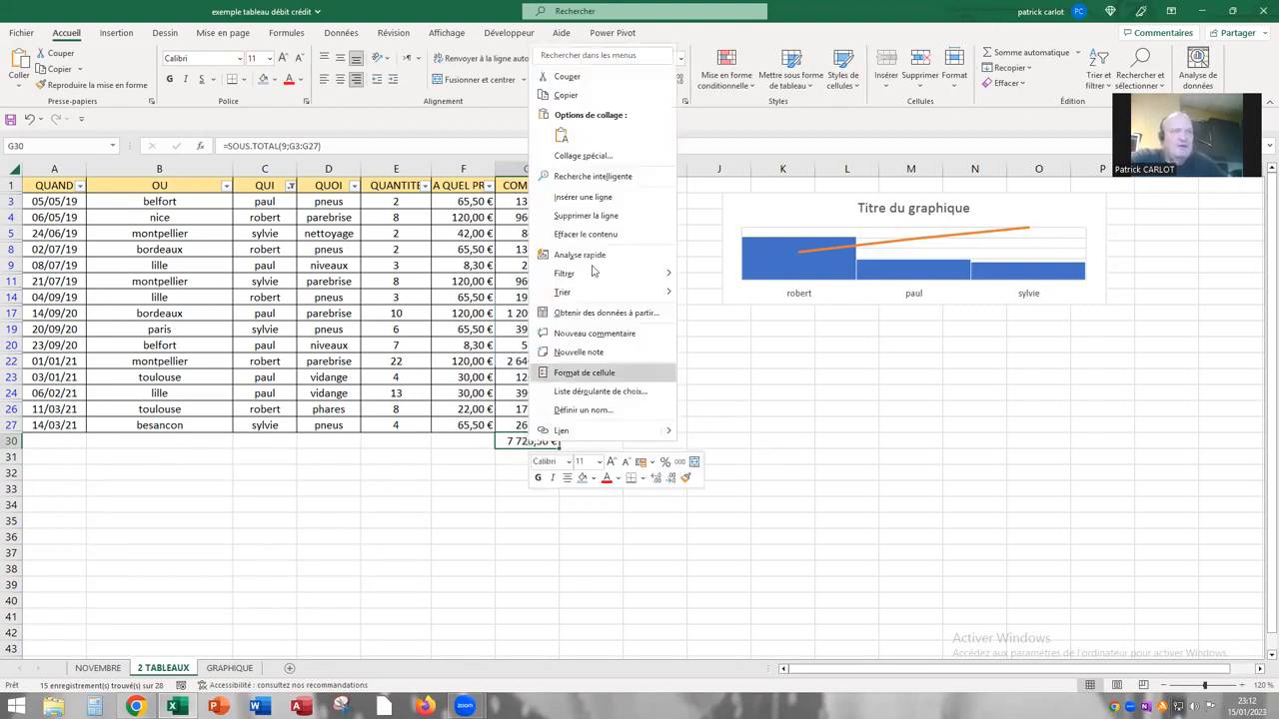
click(566, 96)
click(714, 342)
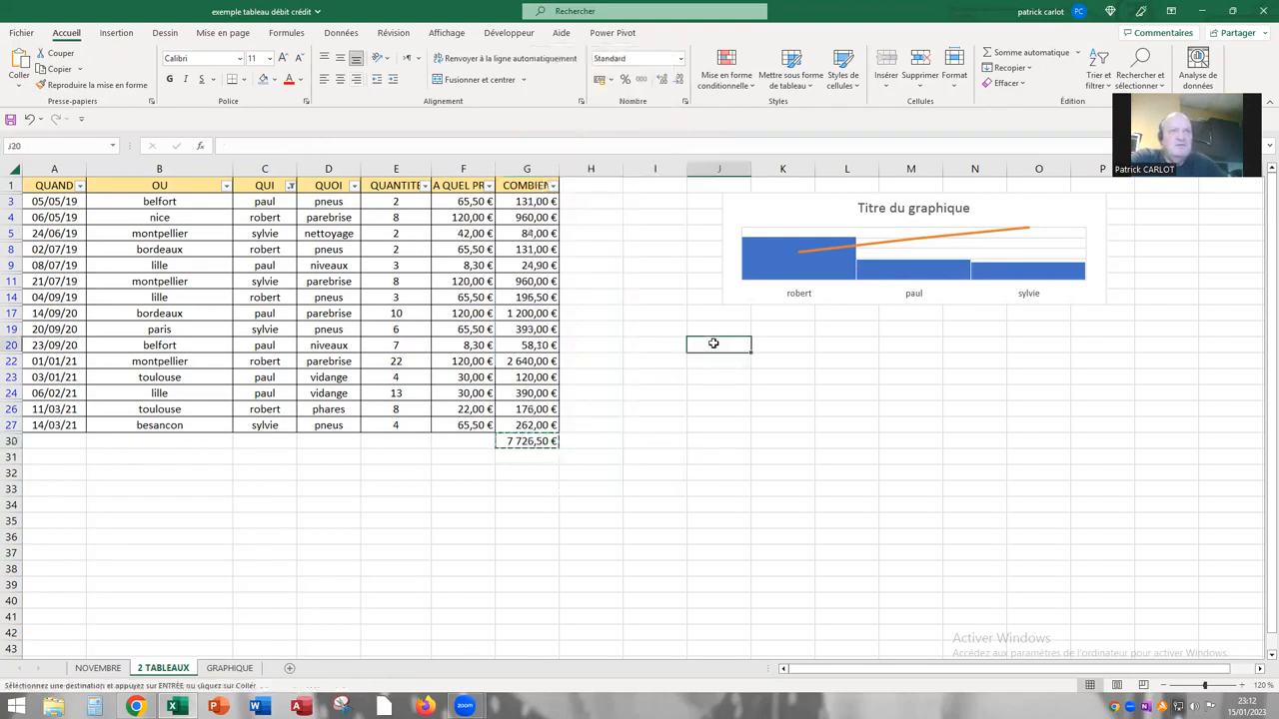
right_click(713, 343)
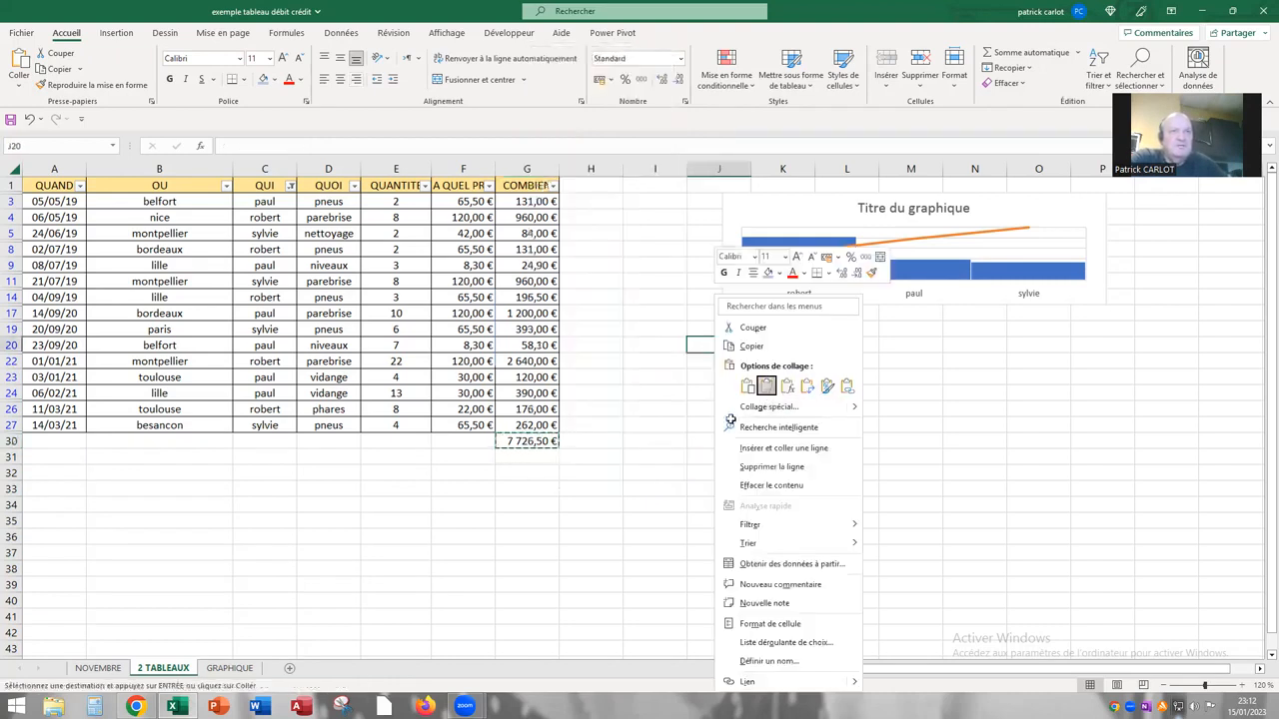
click(766, 390)
key(Escape)
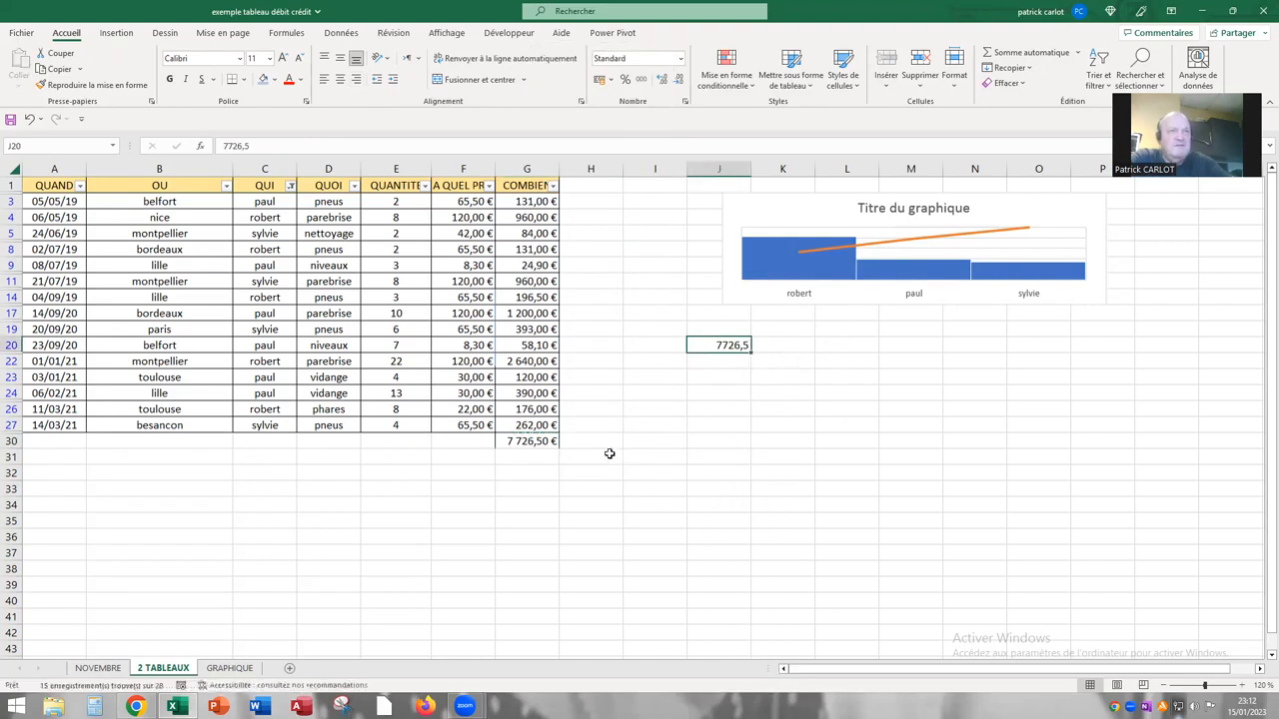
- Delete the subtotal formula in G30 and clear the filter on the QUI column
click(552, 444)
key(Delete)
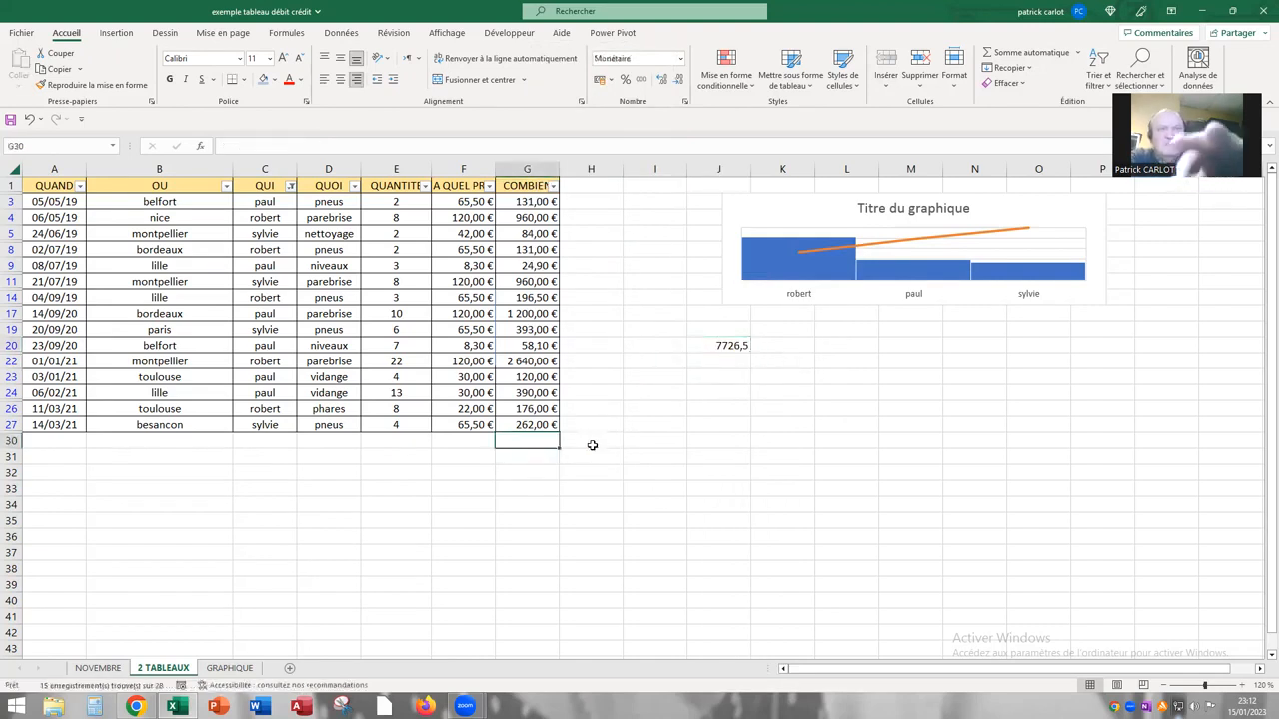
click(290, 187)
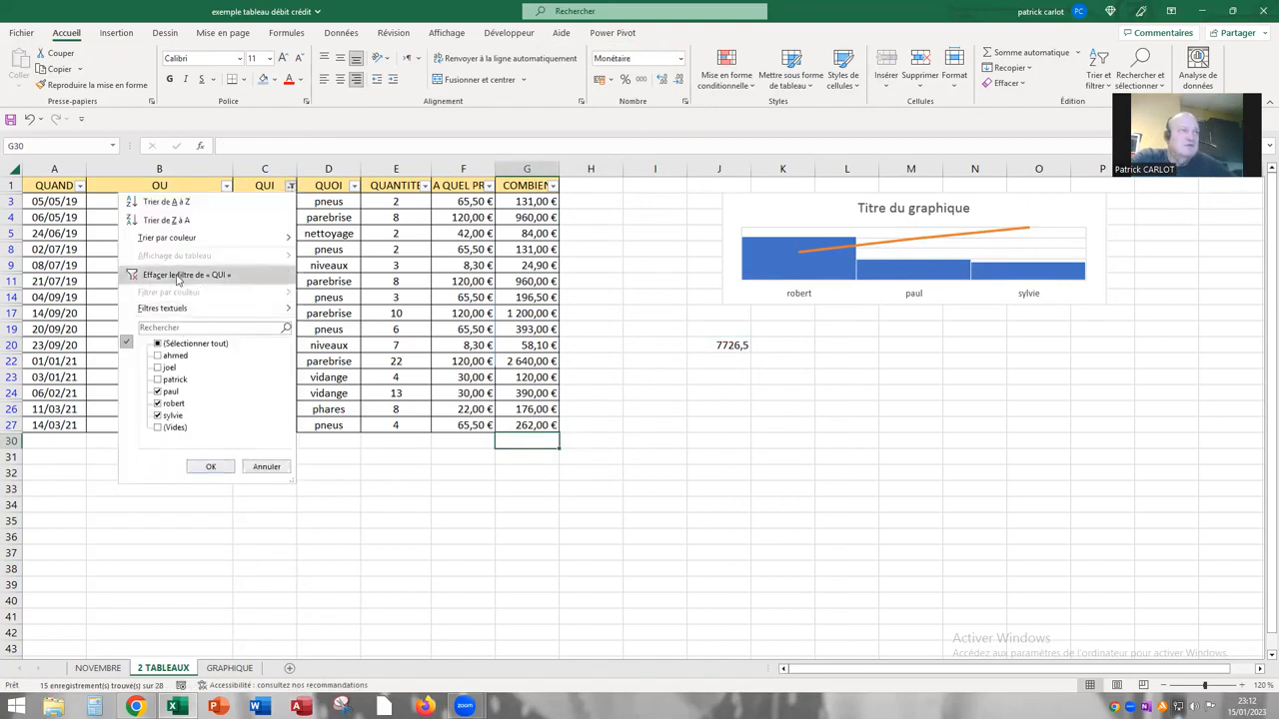
click(179, 279)
scroll(593, 435, down, 2)
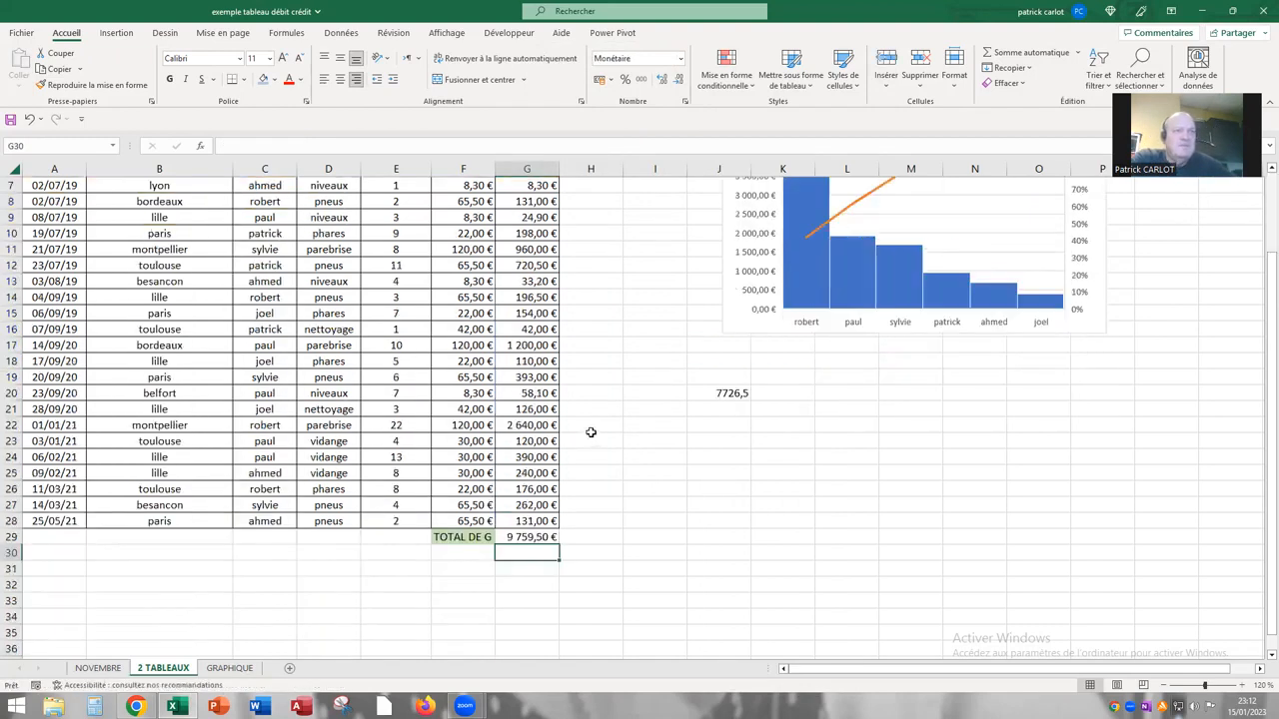
- Copy the overall total in G29 and paste it as a value only into L20
click(516, 538)
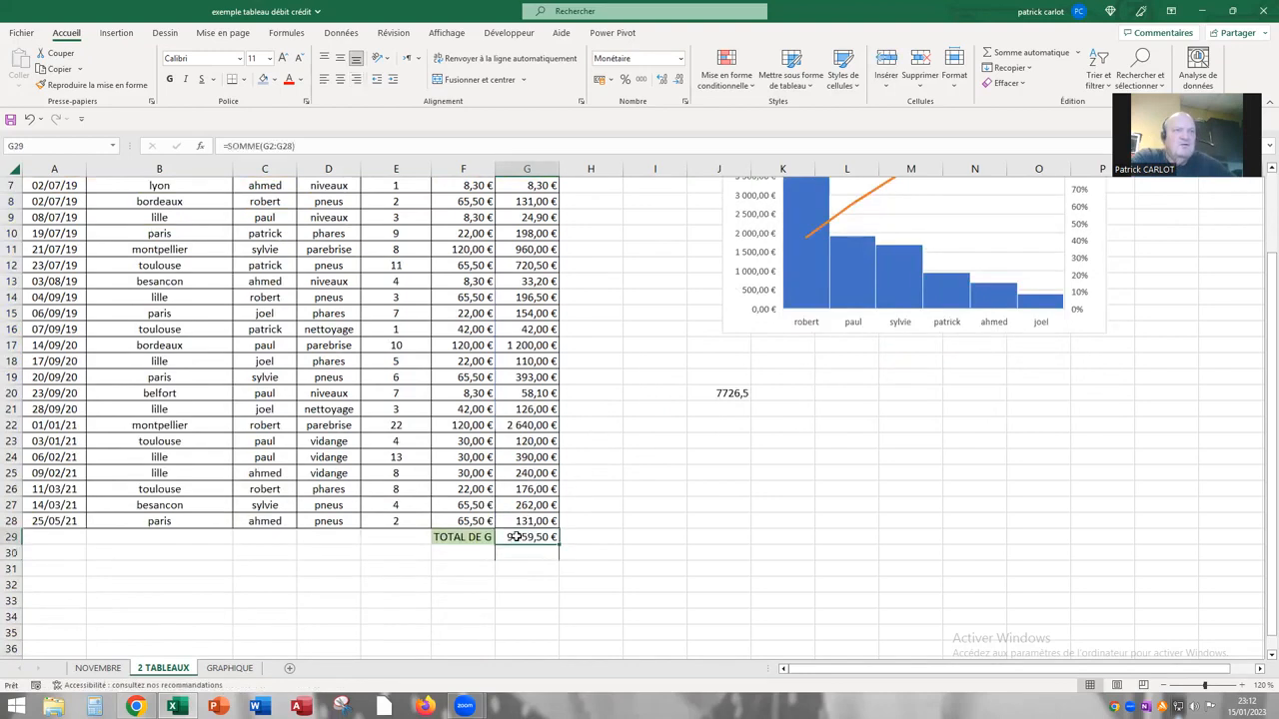
right_click(516, 537)
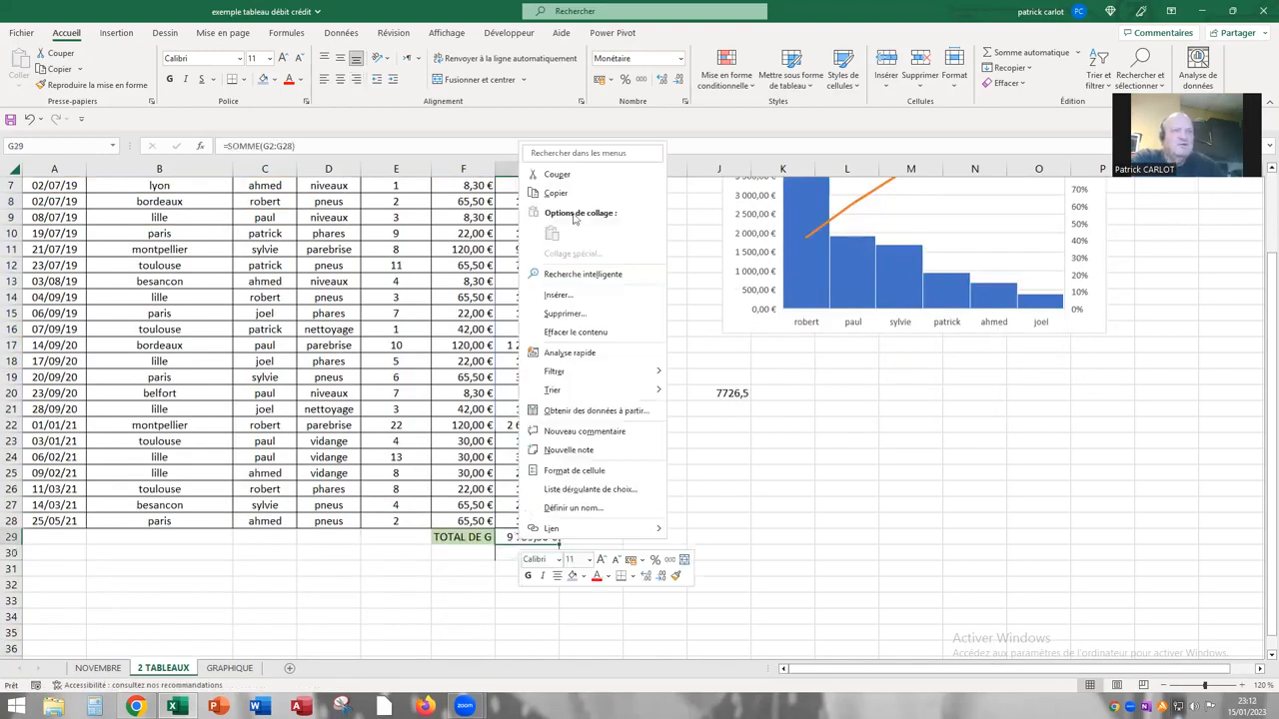
click(555, 194)
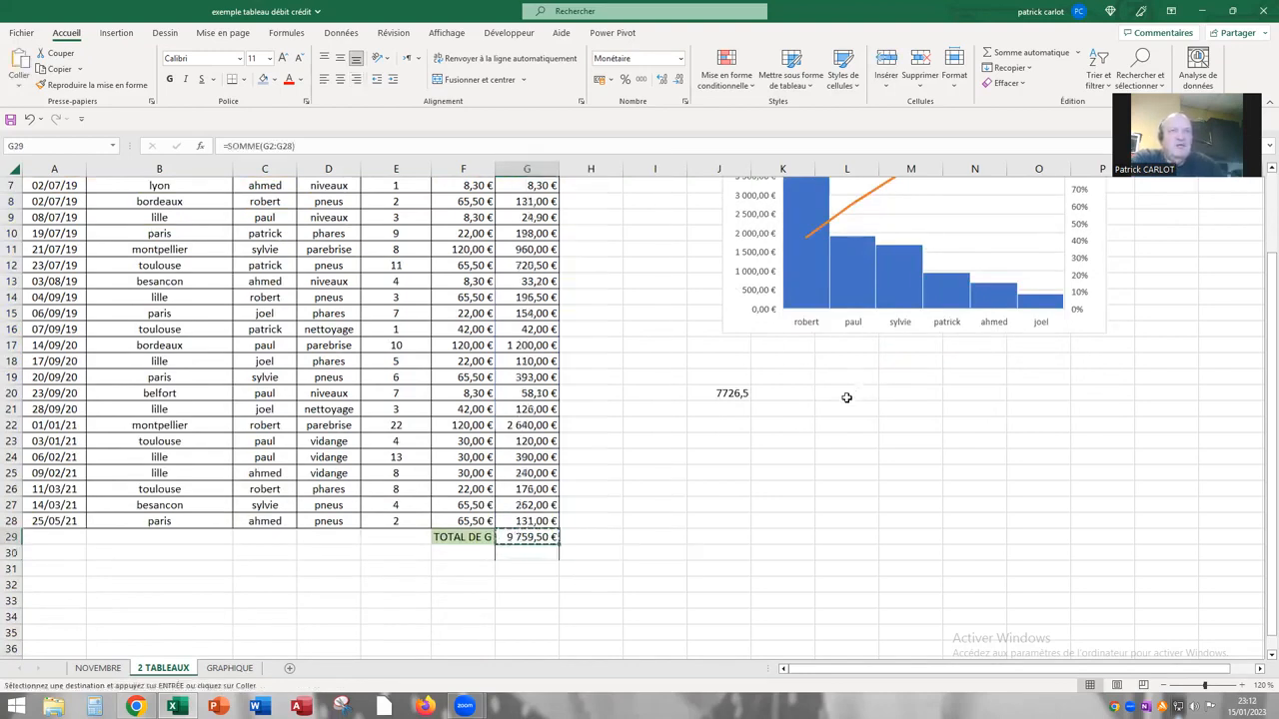
click(848, 393)
right_click(848, 394)
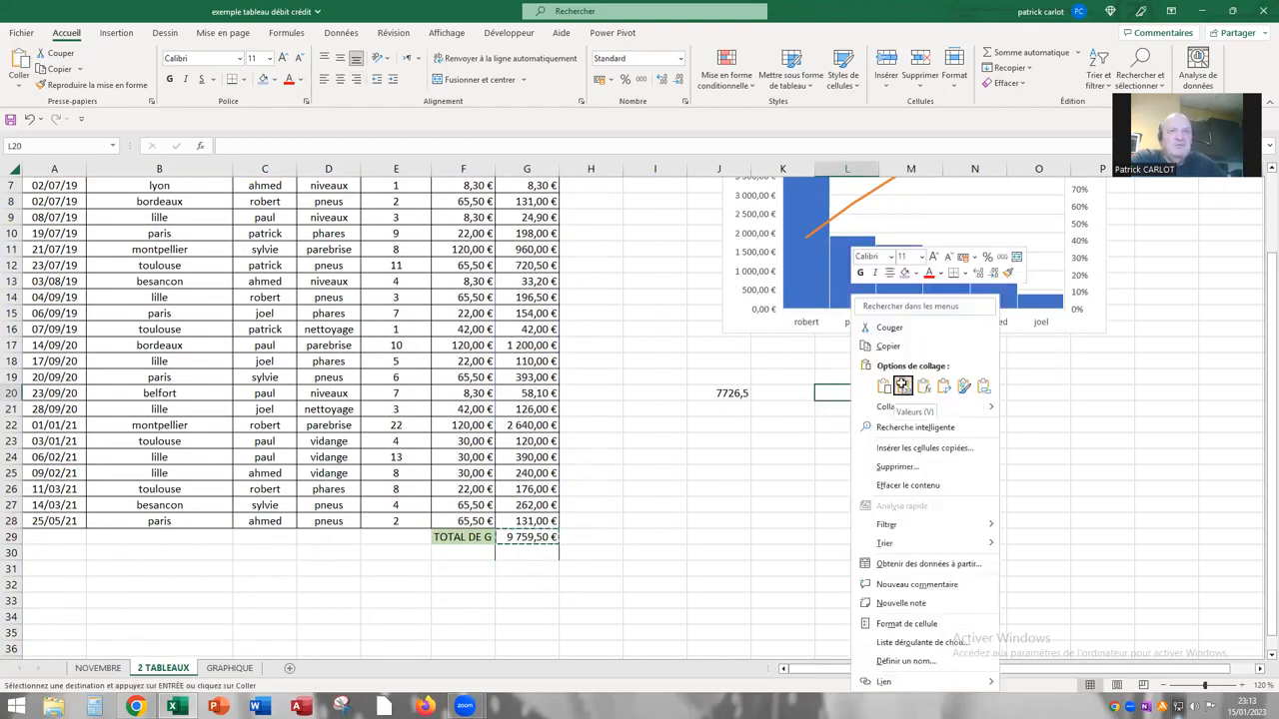
click(903, 386)
- Calculate the top three people's share of the total in J22 with the formula =J20/L20
click(719, 428)
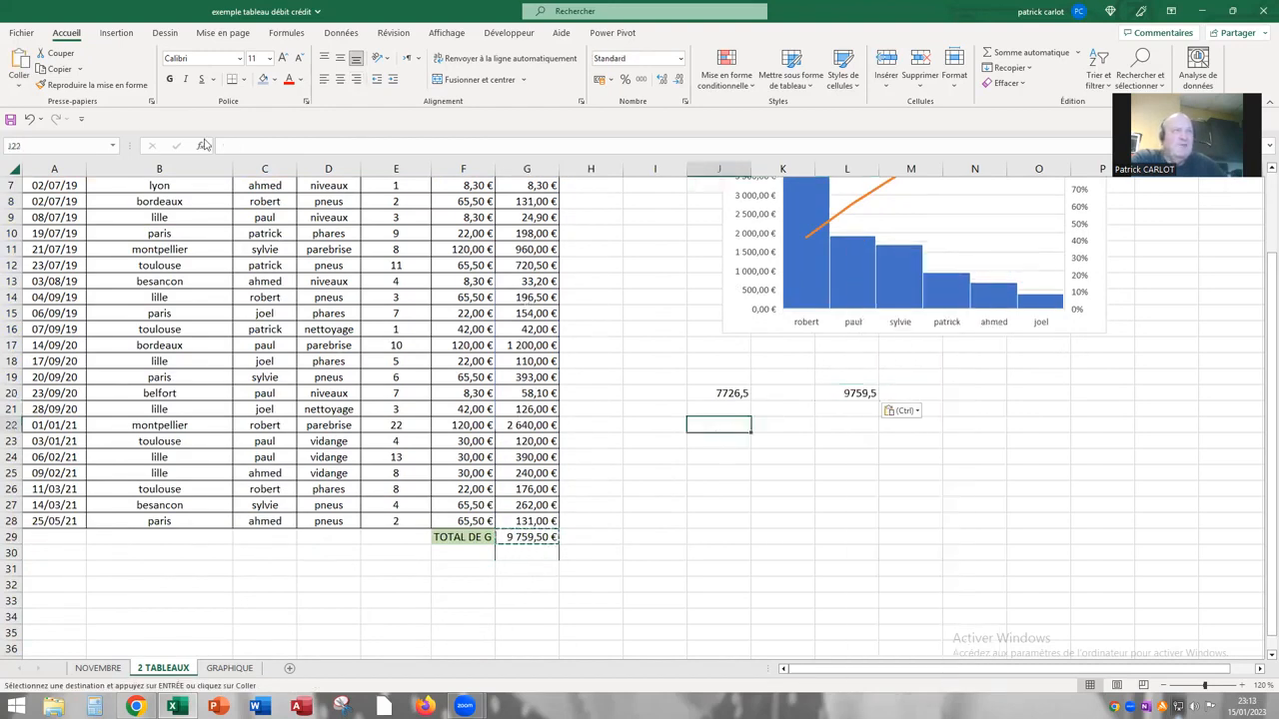
click(269, 141)
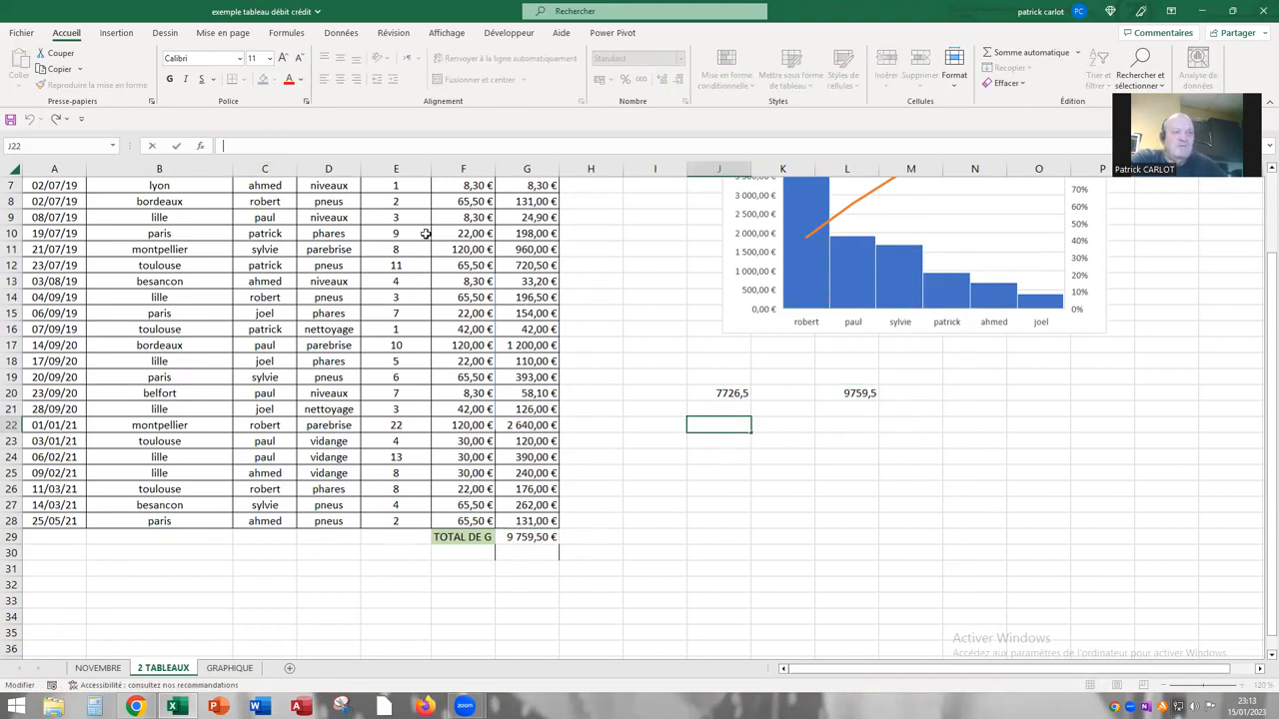
text(=)
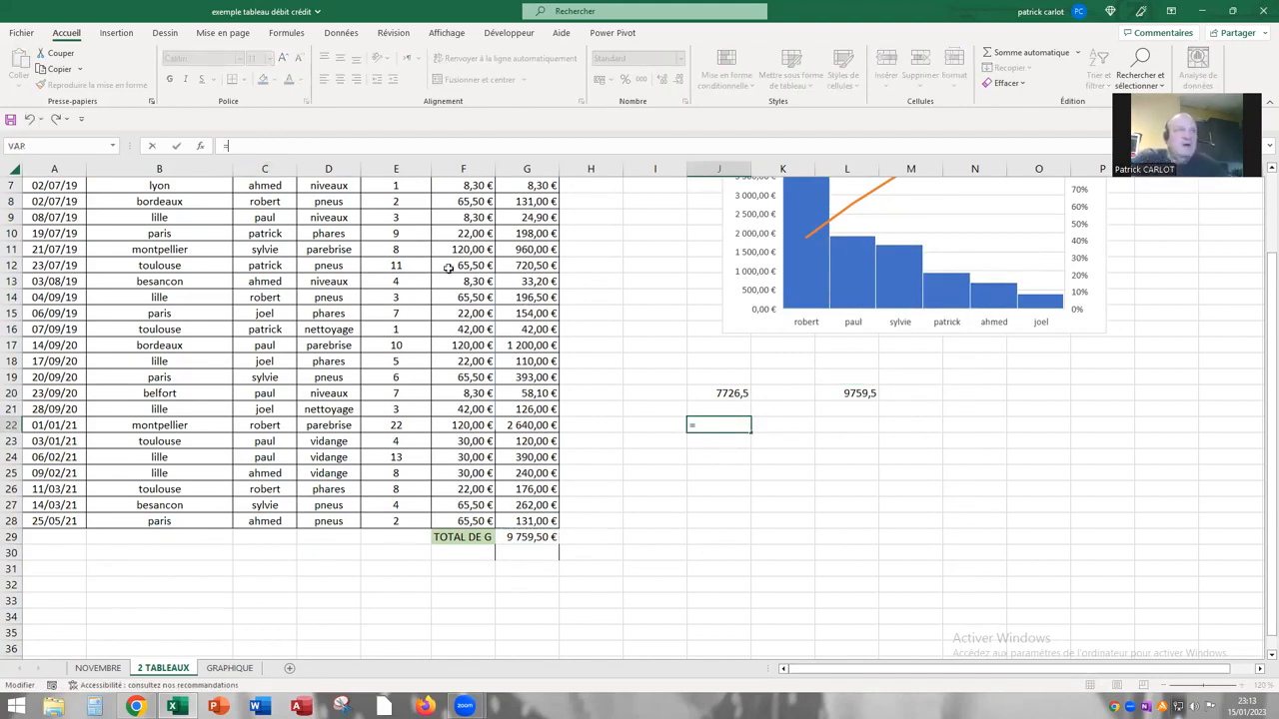
click(717, 395)
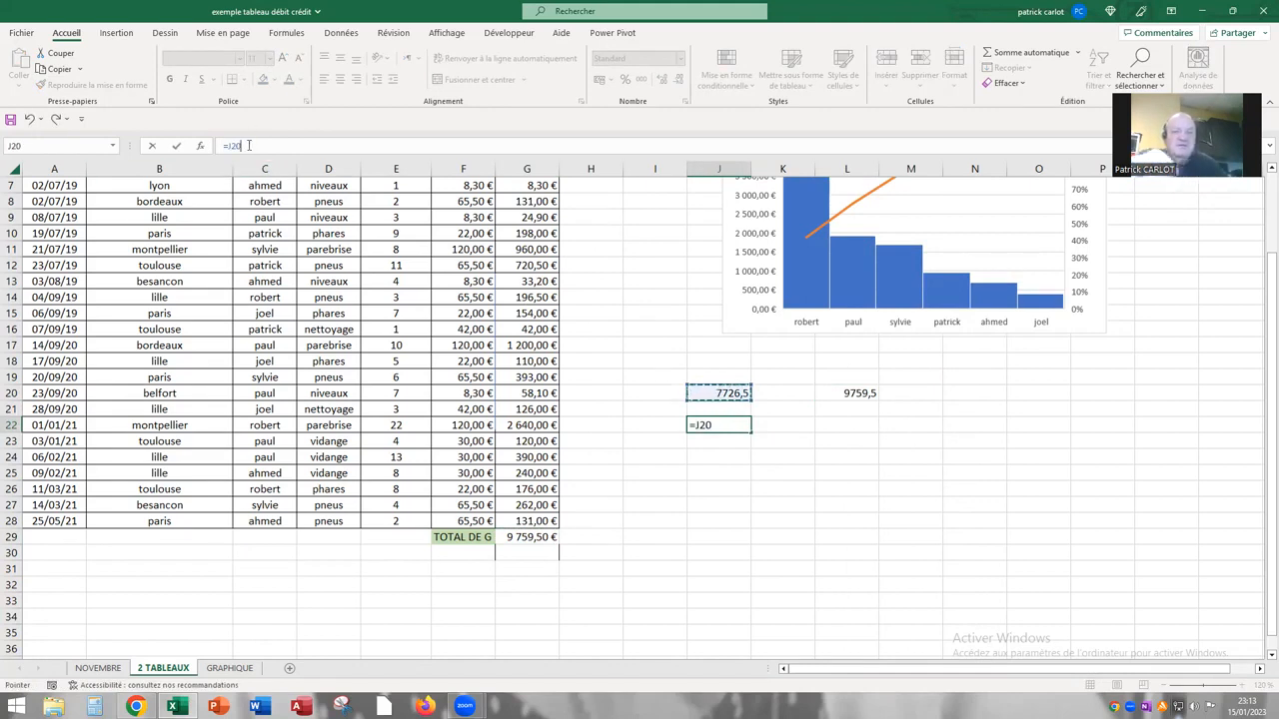
text(/)
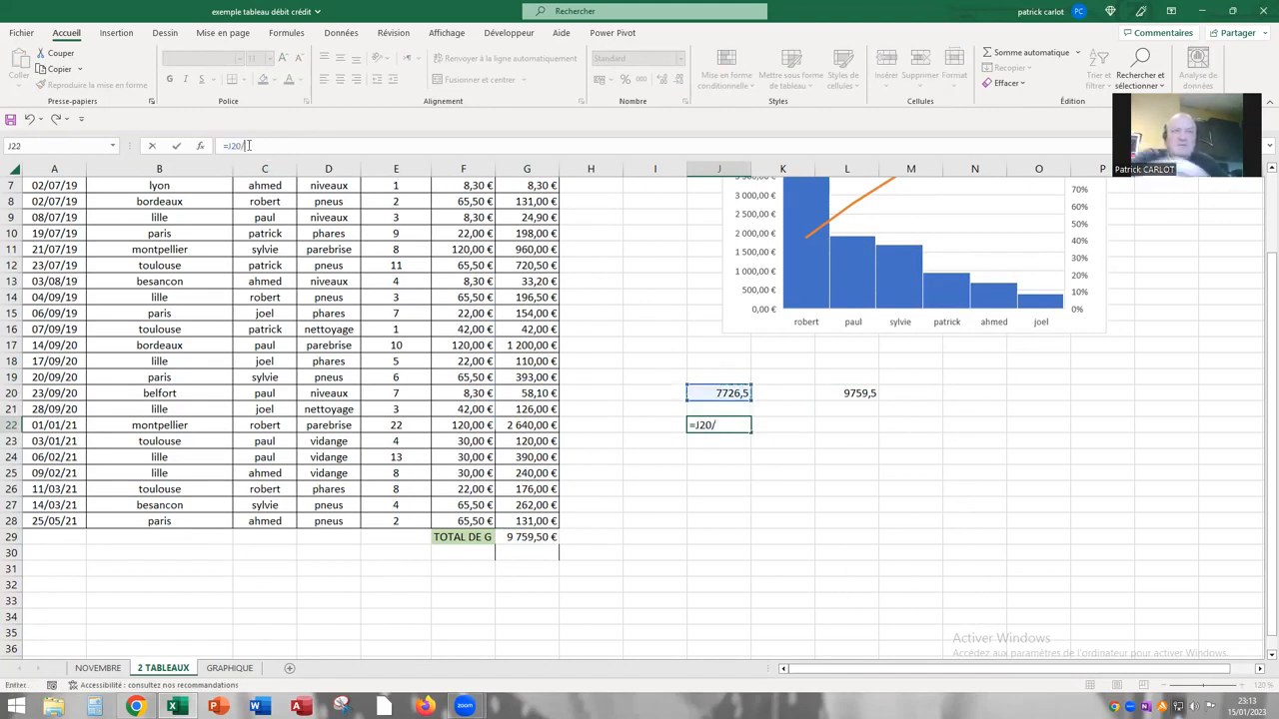
click(829, 393)
key(Return)
- Format the ratio in J22 with the Pourcentage number format
click(712, 426)
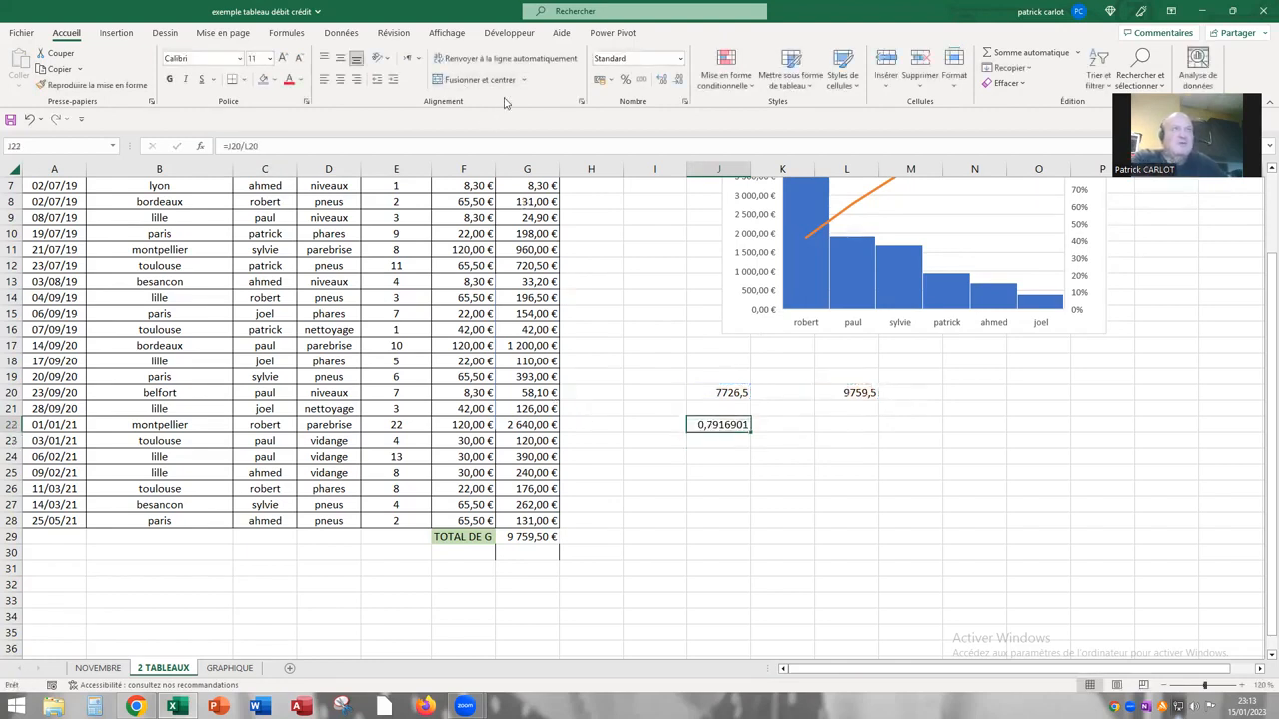
click(681, 62)
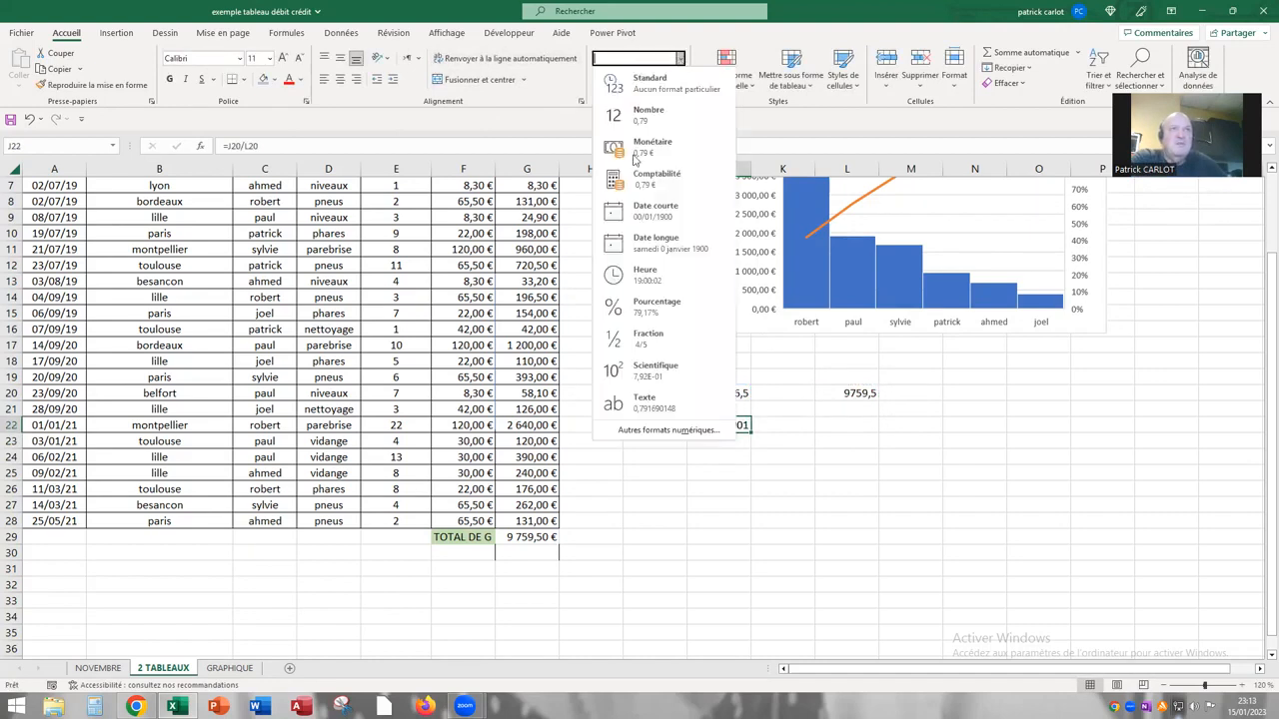
click(656, 307)
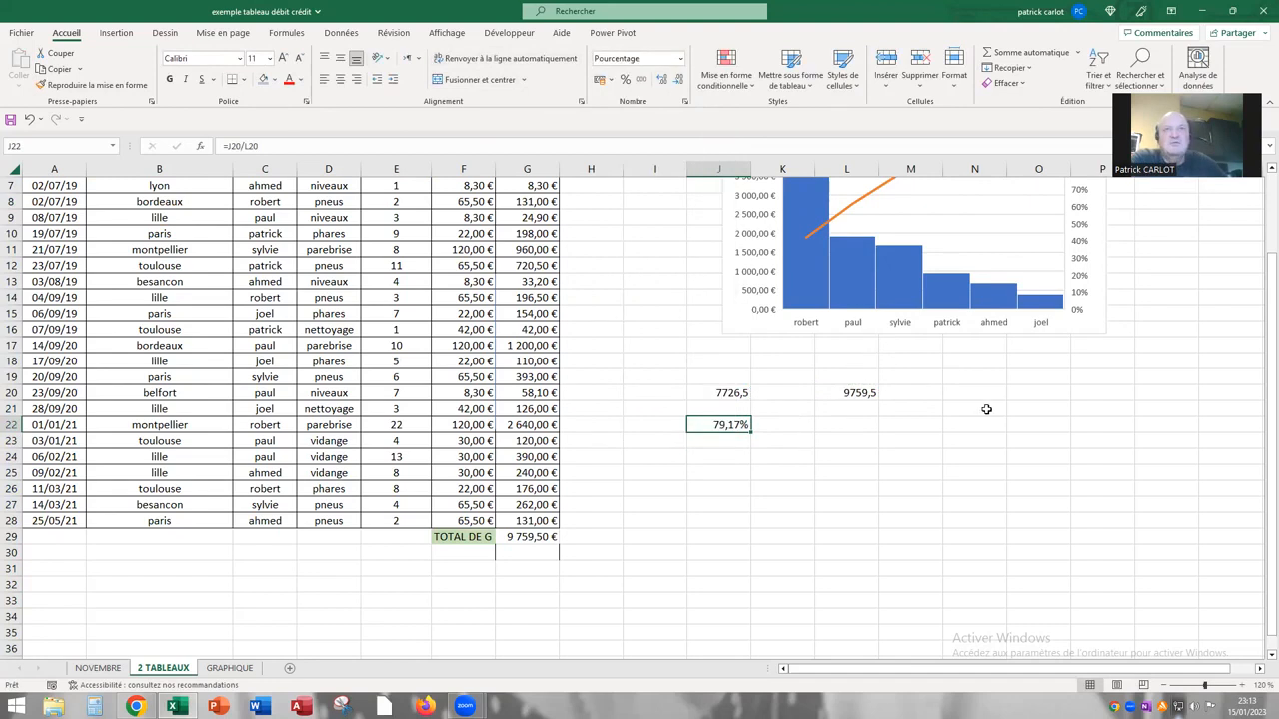
scroll(987, 409, up, 2)
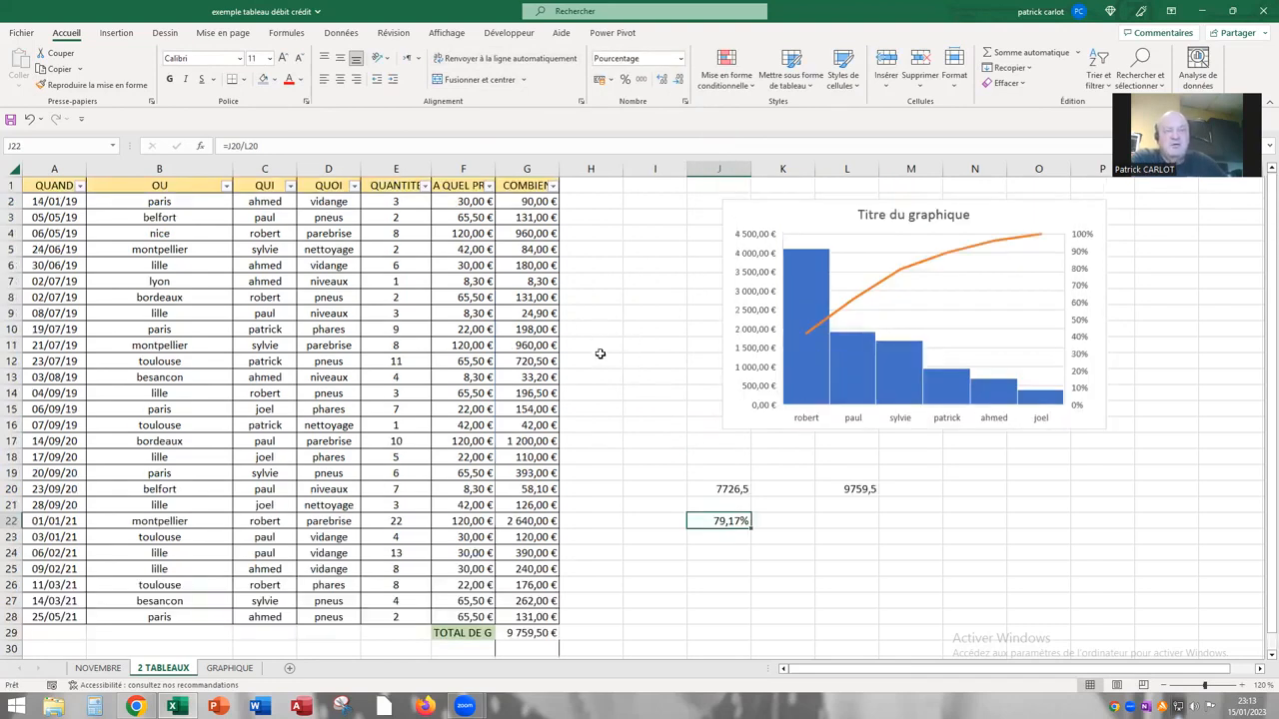